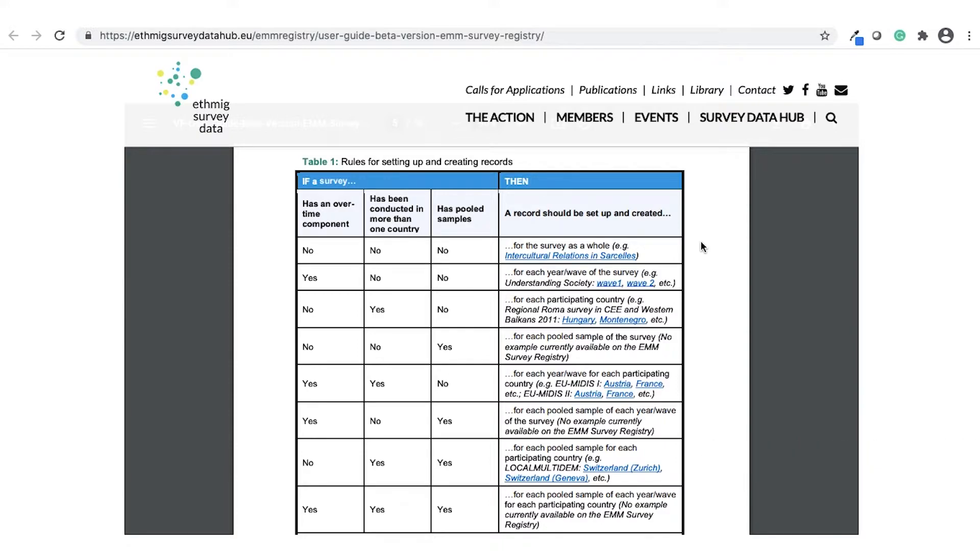
Switch from the user guide's Table 1 to the Ethmig registry's Nova login page
{"action": "left_click", "coordinate": [630, 12]}
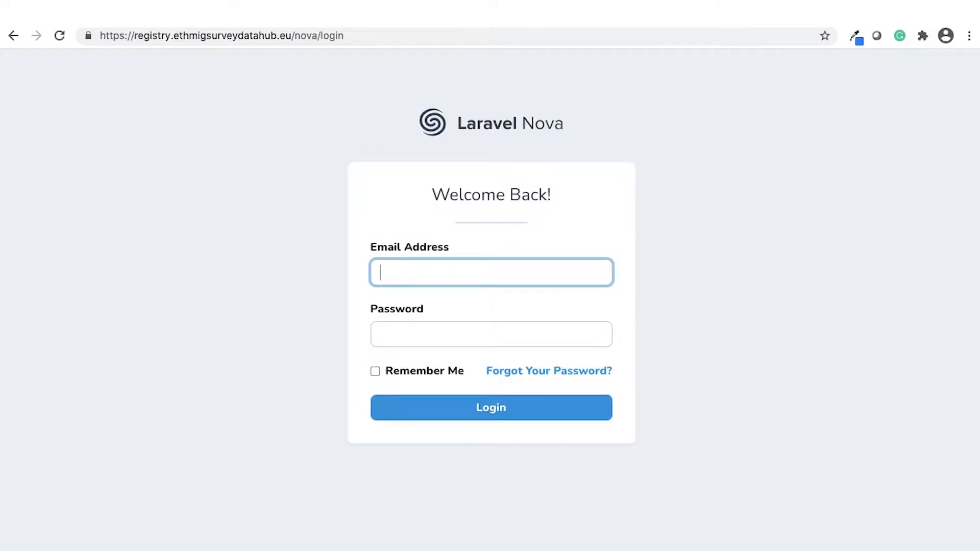
Log in to the registry with the account e-mail address and password
{"action": "type", "text": "user1@email.com"}
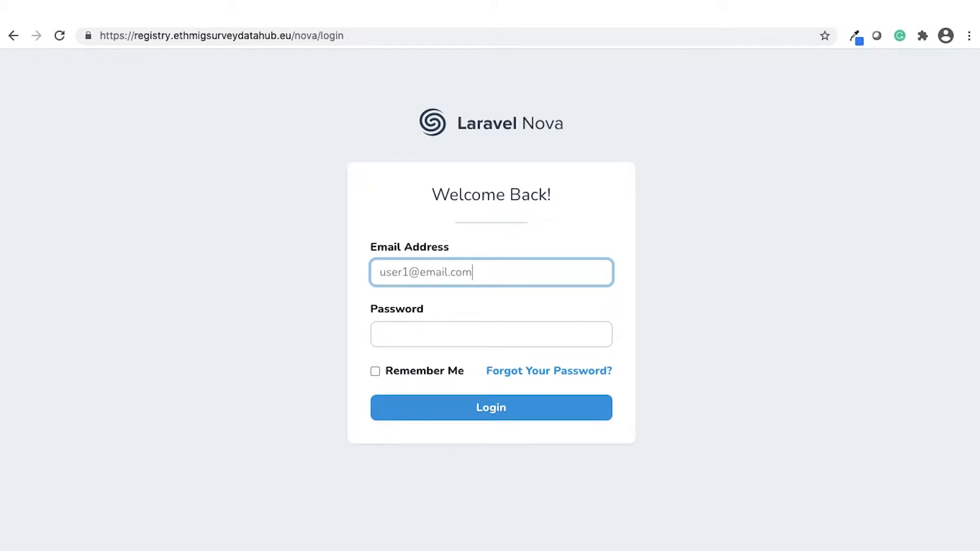
{"action": "left_click", "coordinate": [570, 343]}
{"action": "type", "text": "passw"}
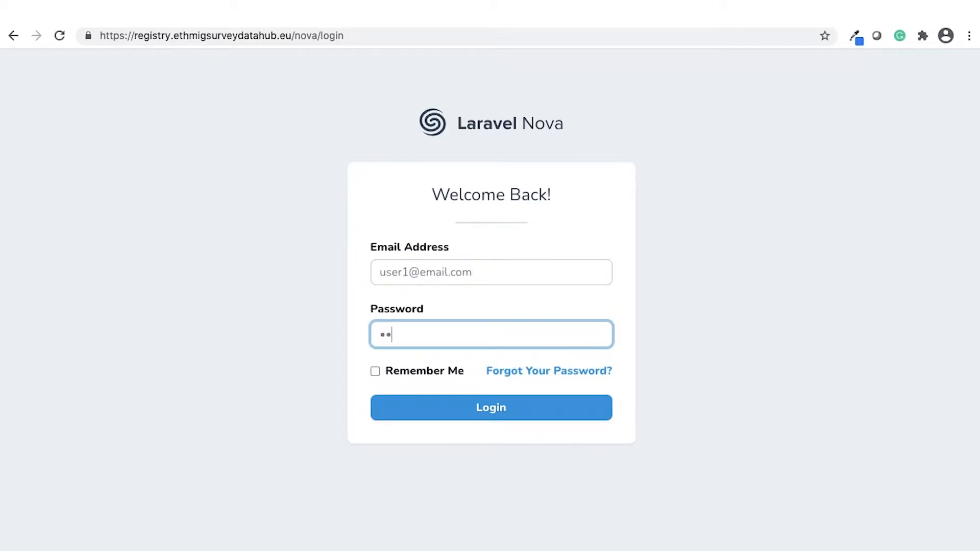
{"action": "type", "text": "ord"}
{"action": "key", "text": "Return"}
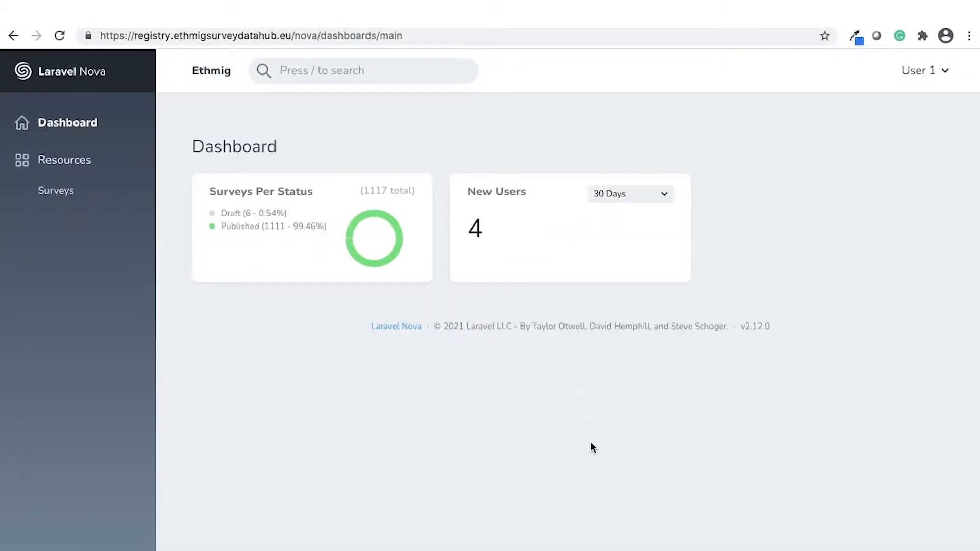
Open the Surveys list, browse it from draft 3672 down, and start a new survey
{"action": "left_click", "coordinate": [47, 197]}
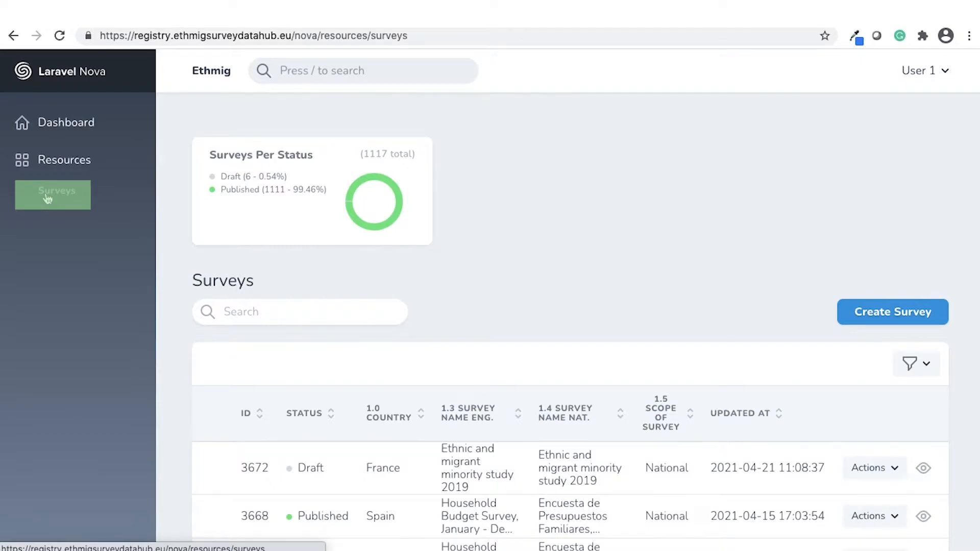
{"action": "scroll", "coordinate": [460, 290], "scroll_direction": "down", "scroll_amount": 3}
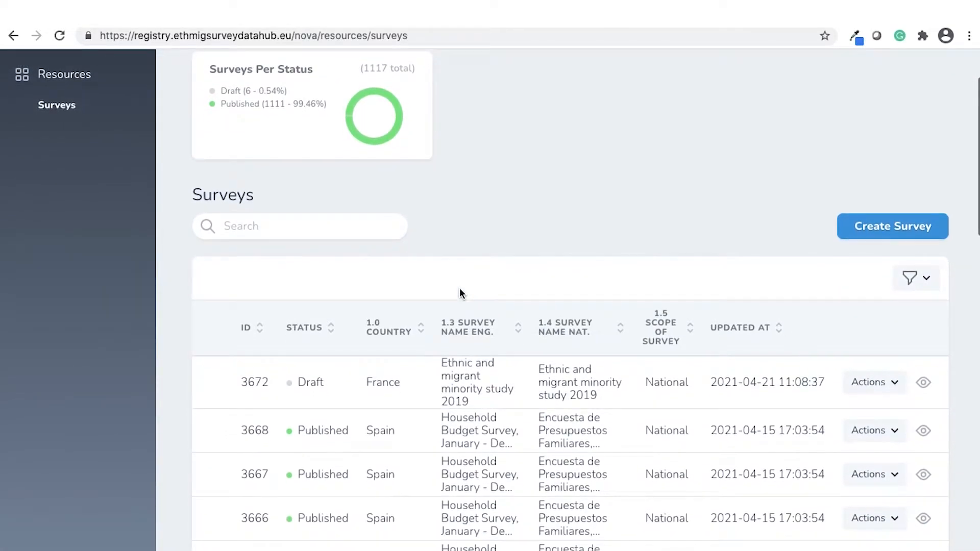
{"action": "scroll", "coordinate": [461, 293], "scroll_direction": "up", "scroll_amount": 1}
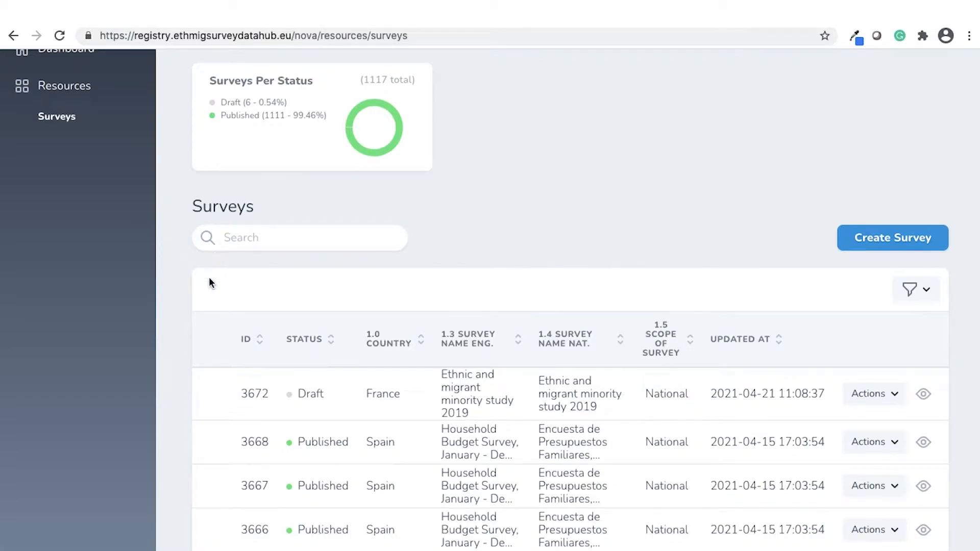
{"action": "scroll", "coordinate": [216, 409], "scroll_direction": "down", "scroll_amount": 15}
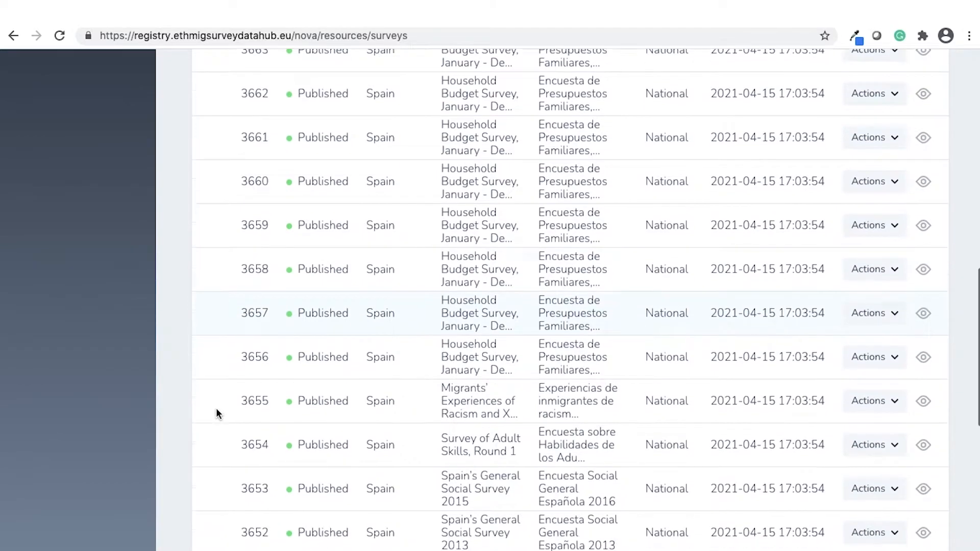
{"action": "scroll", "coordinate": [216, 413], "scroll_direction": "up", "scroll_amount": 12}
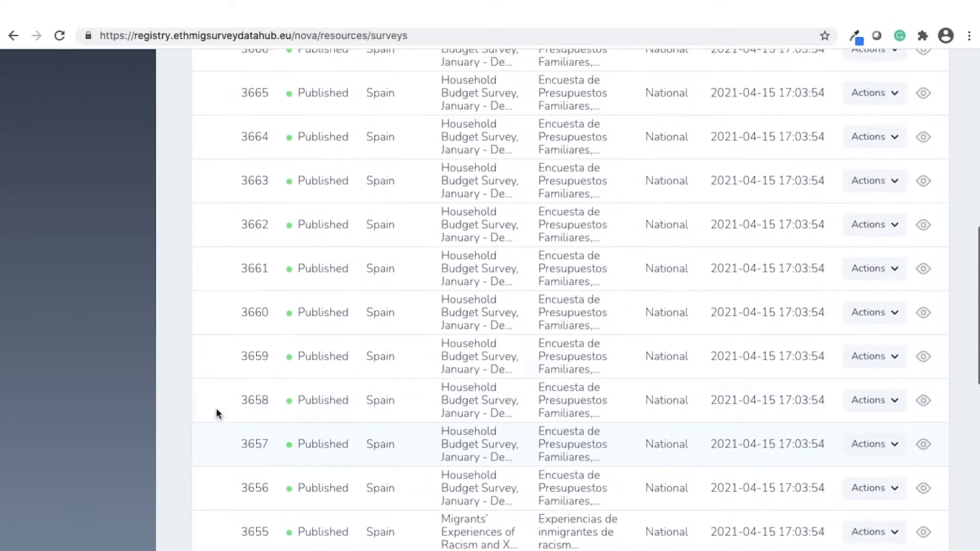
{"action": "scroll", "coordinate": [216, 414], "scroll_direction": "up", "scroll_amount": 3}
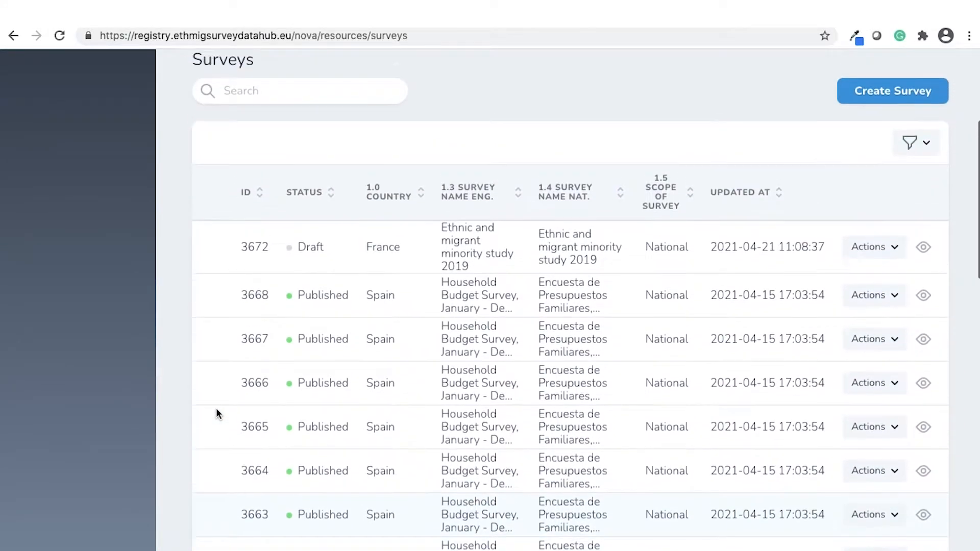
{"action": "scroll", "coordinate": [216, 410], "scroll_direction": "up", "scroll_amount": 2}
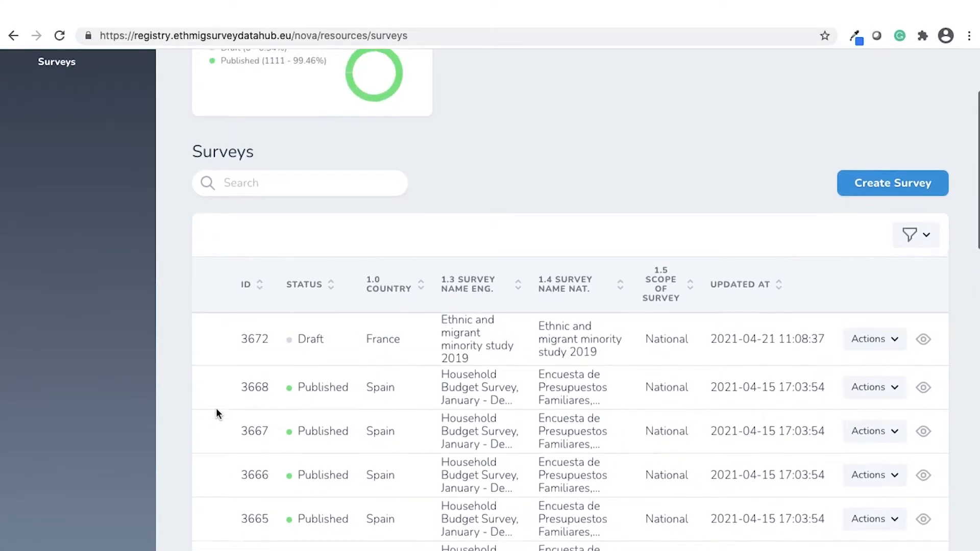
{"action": "scroll", "coordinate": [216, 413], "scroll_direction": "up", "scroll_amount": 1}
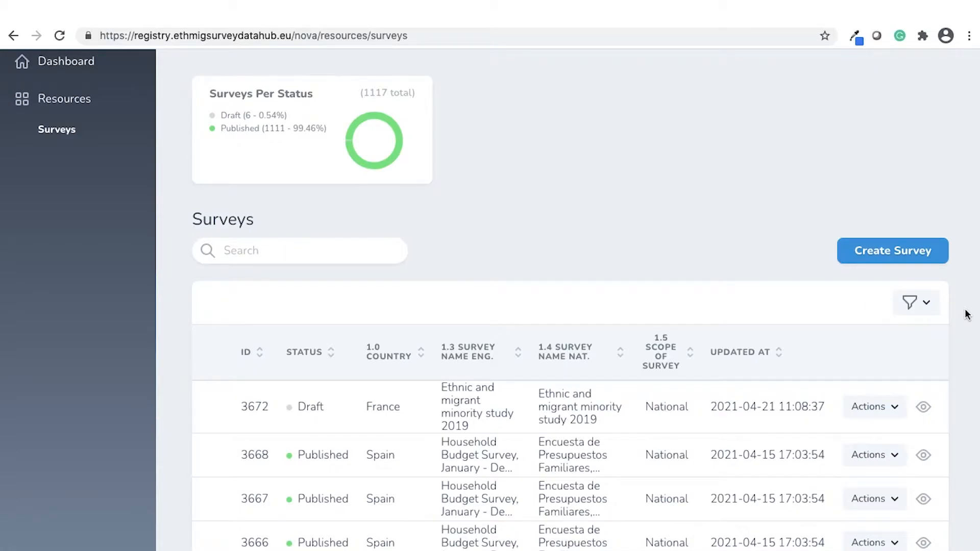
{"action": "left_click", "coordinate": [934, 252]}
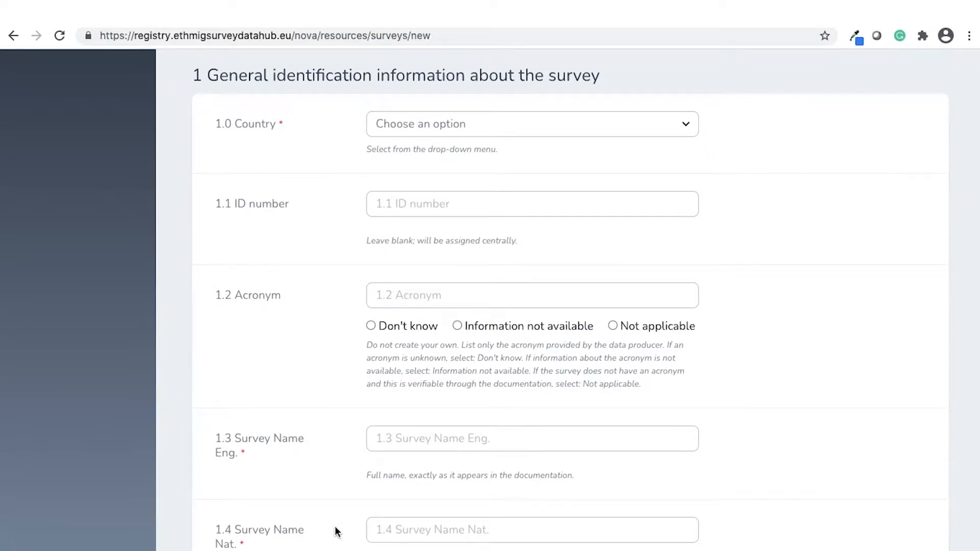
Scroll through the blank form's first fields, 1.0 Country to 1.5 Scope of survey
{"action": "scroll", "coordinate": [337, 531], "scroll_direction": "down", "scroll_amount": 1}
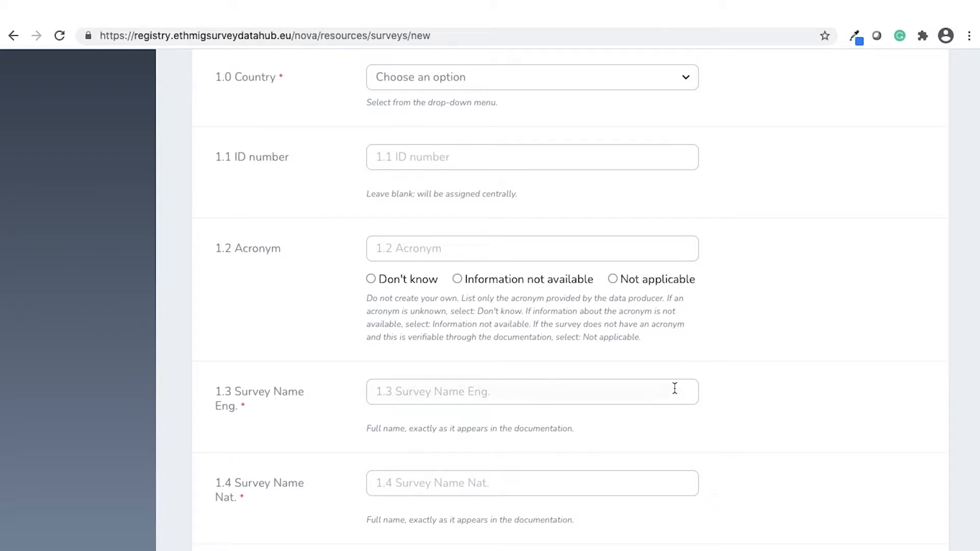
{"action": "scroll", "coordinate": [674, 388], "scroll_direction": "down", "scroll_amount": 3}
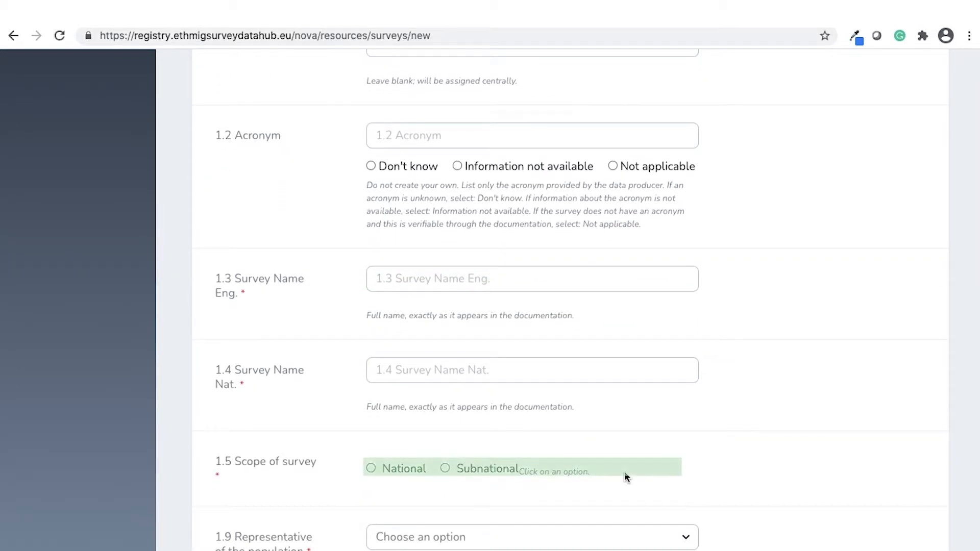
{"action": "scroll", "coordinate": [625, 475], "scroll_direction": "up", "scroll_amount": 1}
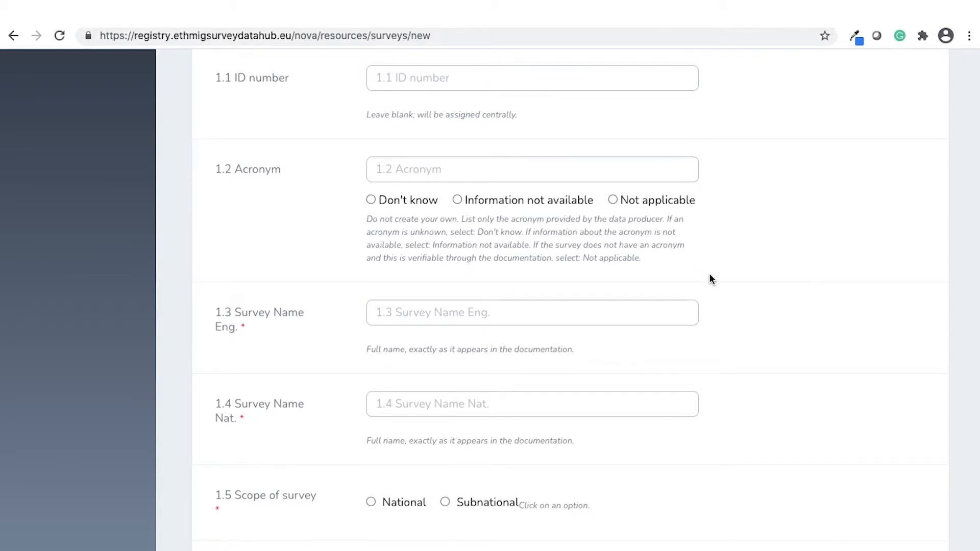
{"action": "scroll", "coordinate": [709, 275], "scroll_direction": "down", "scroll_amount": 6}
{"action": "scroll", "coordinate": [752, 398], "scroll_direction": "down", "scroll_amount": 12}
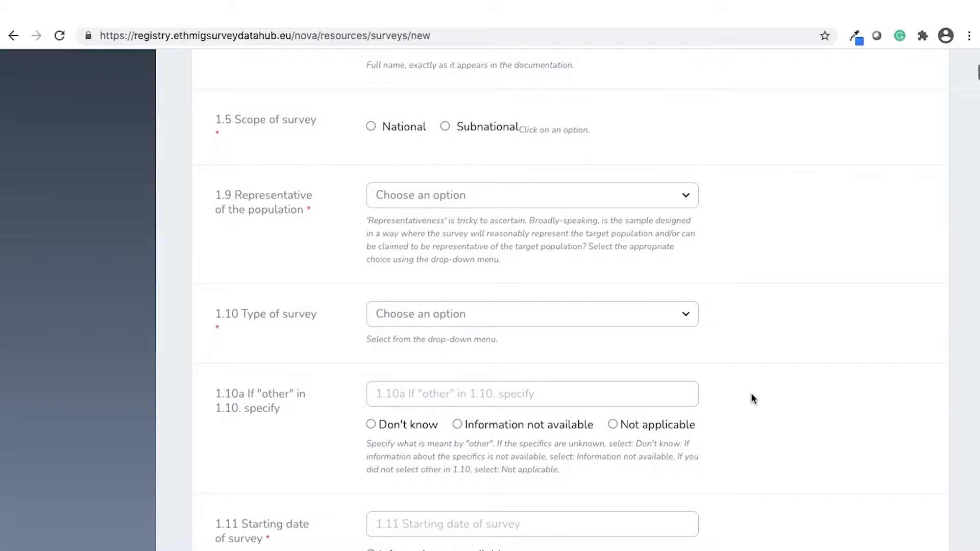
{"action": "scroll", "coordinate": [752, 398], "scroll_direction": "down", "scroll_amount": 11}
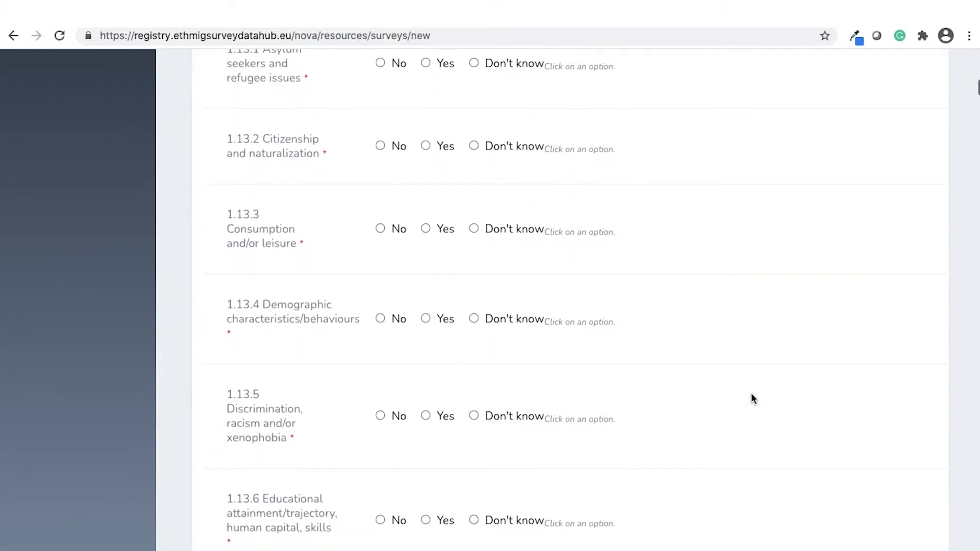
{"action": "scroll", "coordinate": [751, 393], "scroll_direction": "down", "scroll_amount": 15}
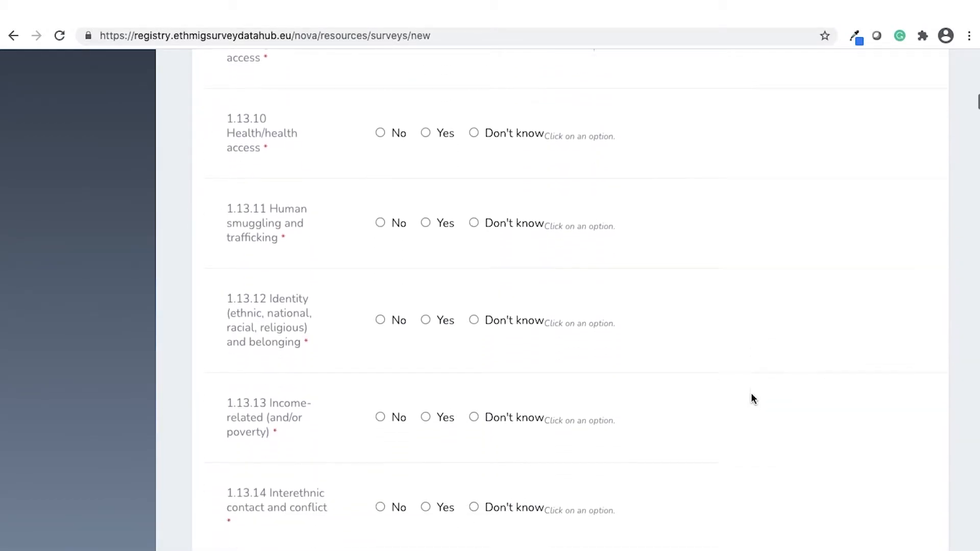
{"action": "scroll", "coordinate": [752, 396], "scroll_direction": "down", "scroll_amount": 18}
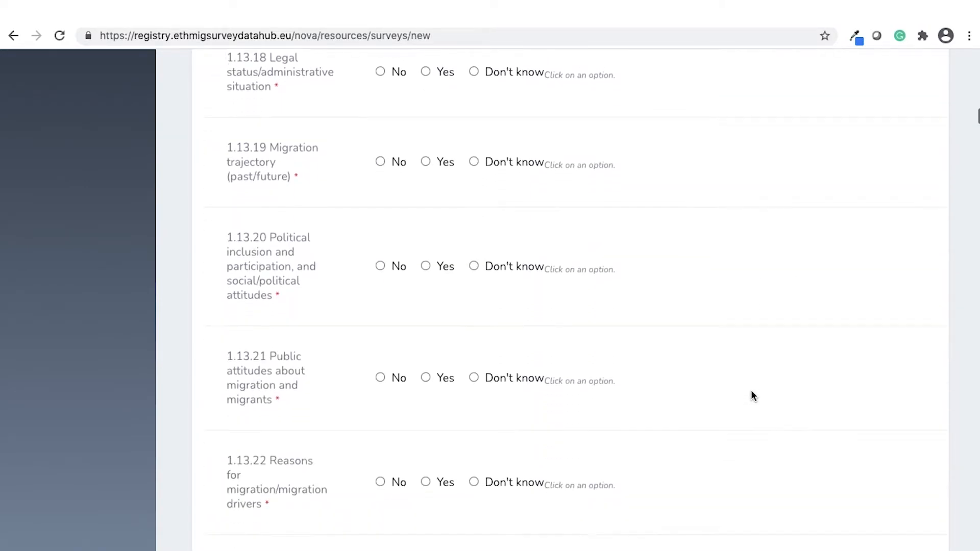
{"action": "scroll", "coordinate": [752, 395], "scroll_direction": "down", "scroll_amount": 20}
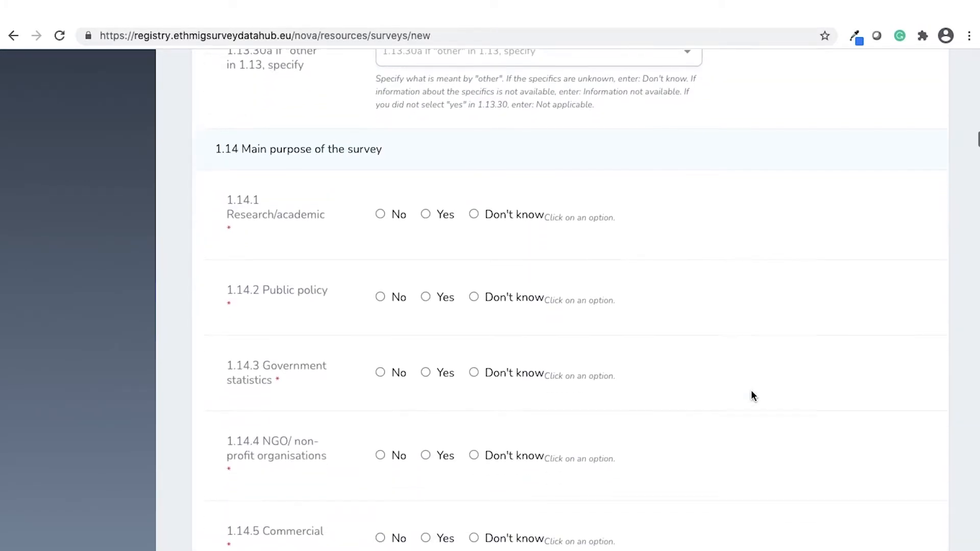
{"action": "scroll", "coordinate": [752, 395], "scroll_direction": "down", "scroll_amount": 13}
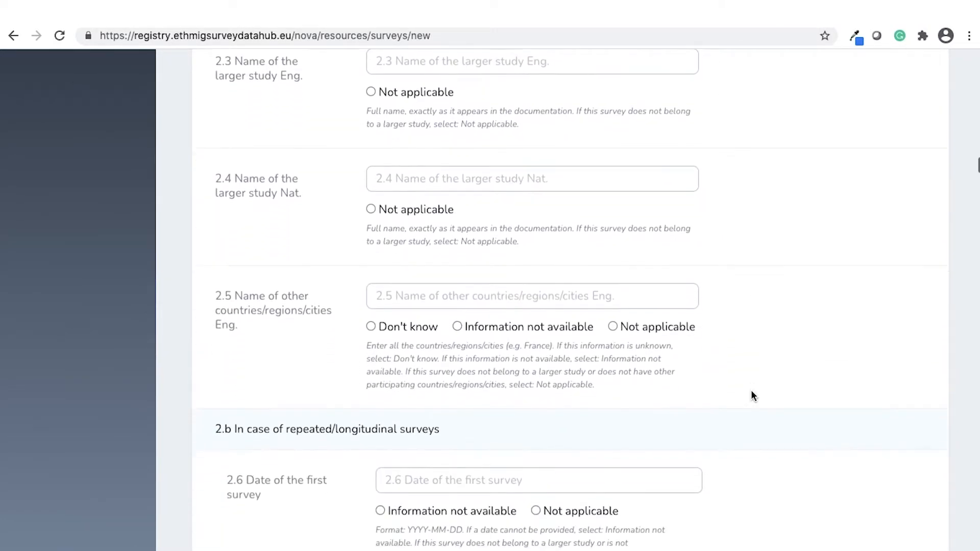
{"action": "scroll", "coordinate": [752, 396], "scroll_direction": "down", "scroll_amount": 15}
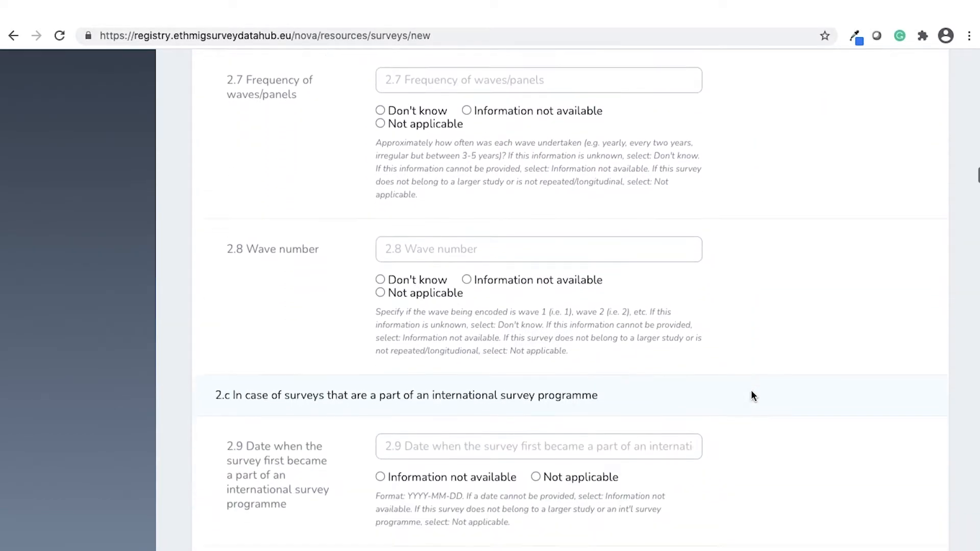
{"action": "scroll", "coordinate": [752, 396], "scroll_direction": "down", "scroll_amount": 12}
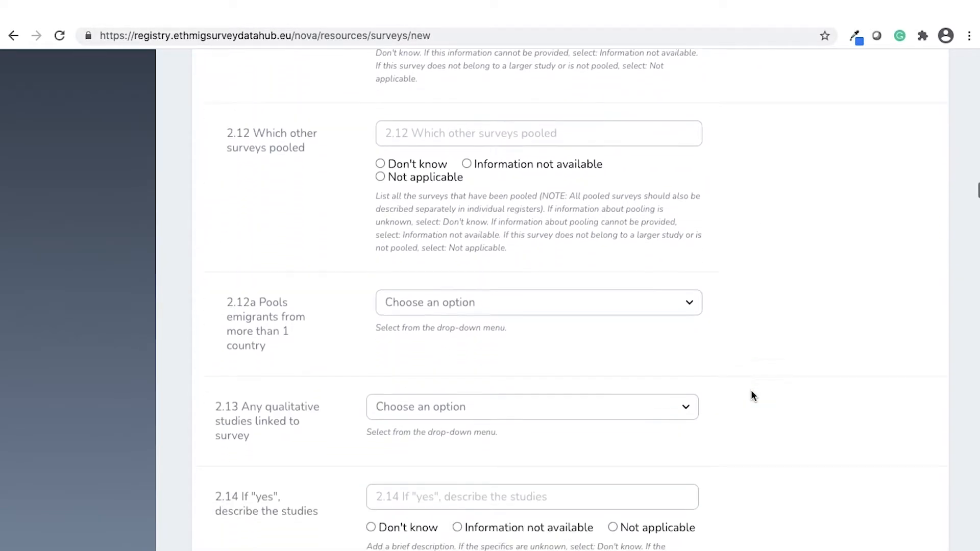
{"action": "scroll", "coordinate": [752, 396], "scroll_direction": "down", "scroll_amount": 6}
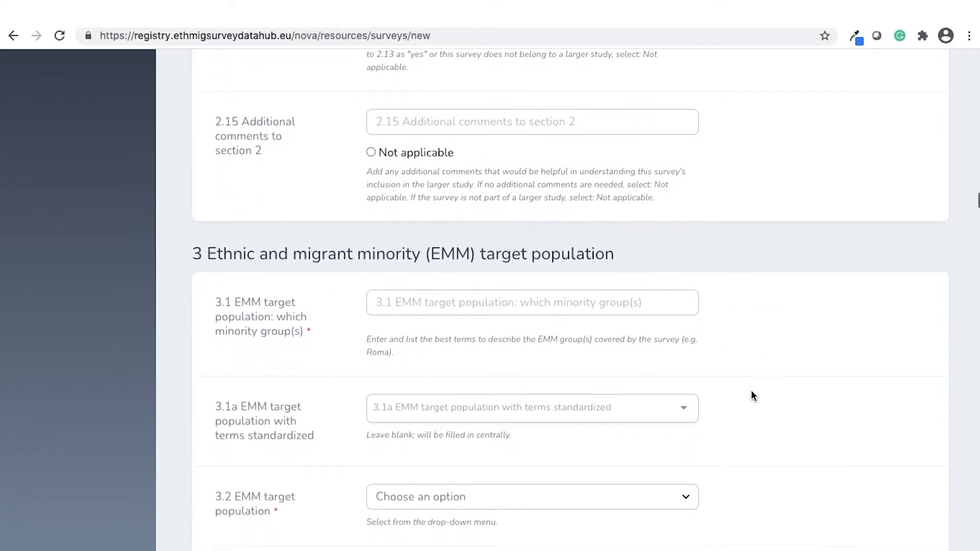
{"action": "scroll", "coordinate": [752, 393], "scroll_direction": "down", "scroll_amount": 2}
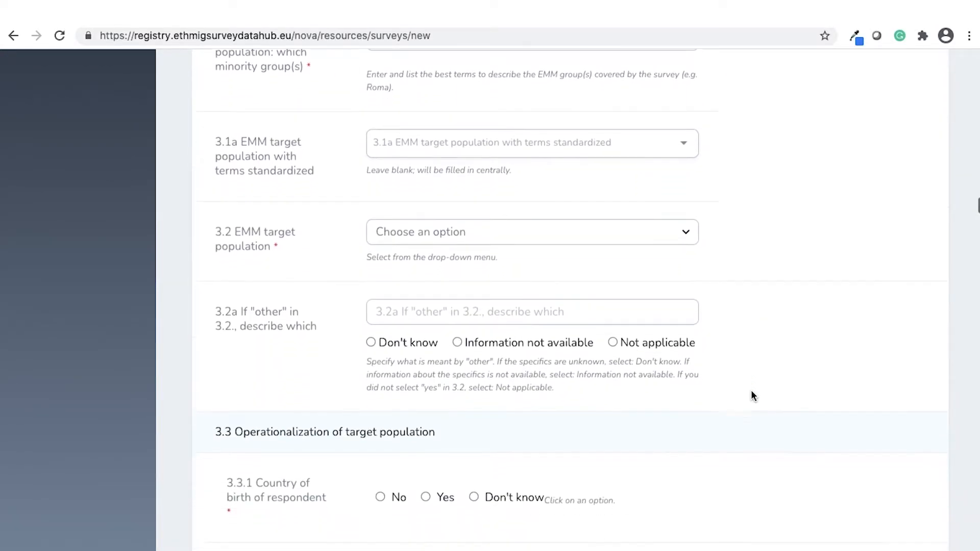
{"action": "scroll", "coordinate": [751, 392], "scroll_direction": "down", "scroll_amount": 10}
{"action": "scroll", "coordinate": [751, 391], "scroll_direction": "down", "scroll_amount": 20}
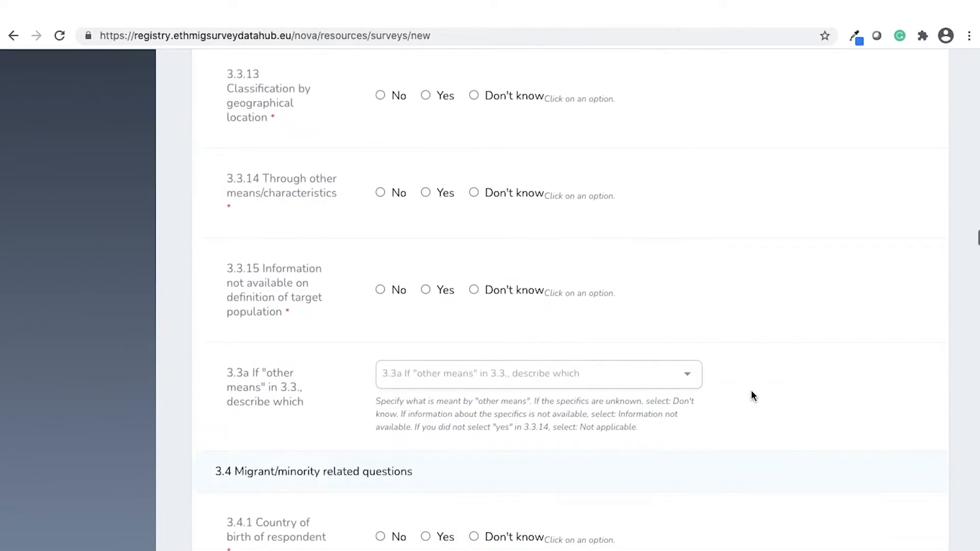
{"action": "scroll", "coordinate": [751, 395], "scroll_direction": "down", "scroll_amount": 20}
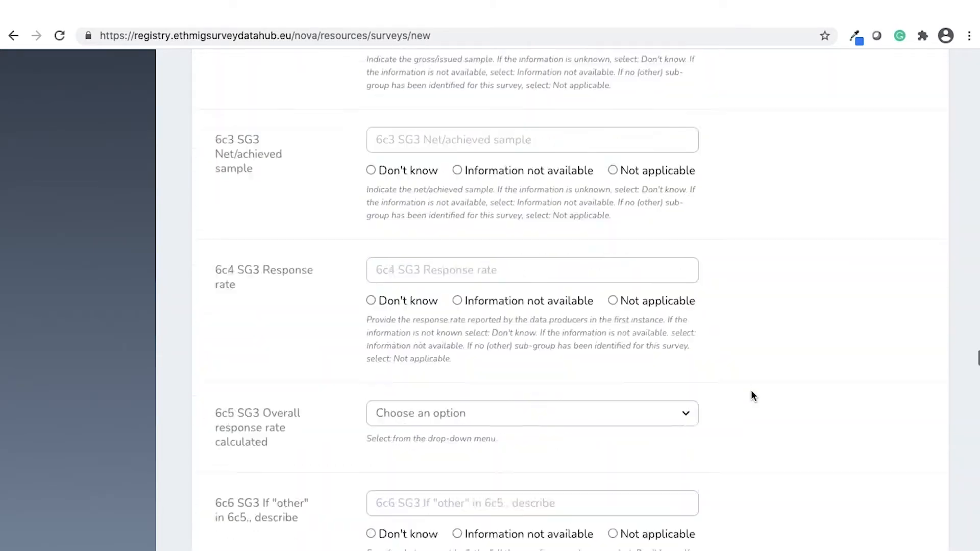
{"action": "scroll", "coordinate": [751, 395], "scroll_direction": "down", "scroll_amount": 20}
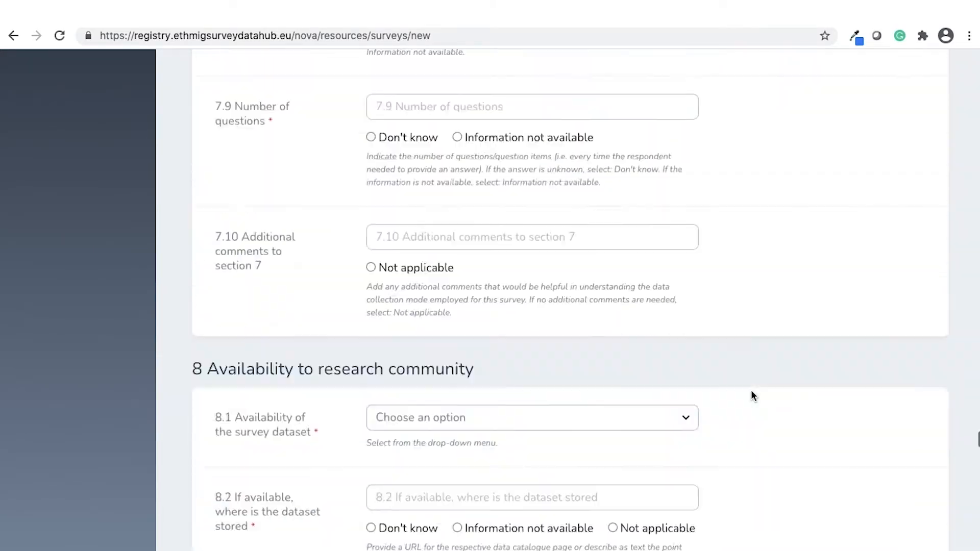
{"action": "scroll", "coordinate": [751, 396], "scroll_direction": "down", "scroll_amount": 20}
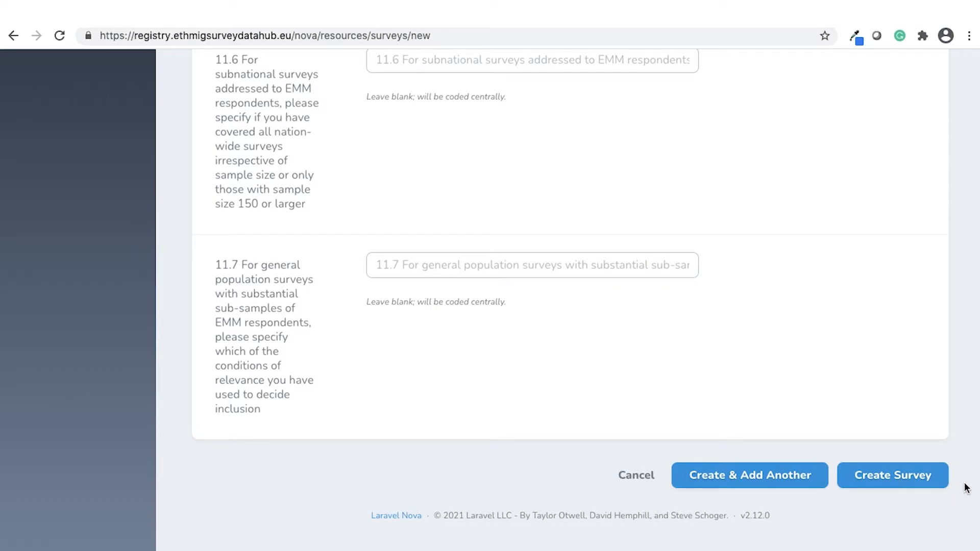
{"action": "scroll", "coordinate": [944, 304], "scroll_direction": "up", "scroll_amount": 20}
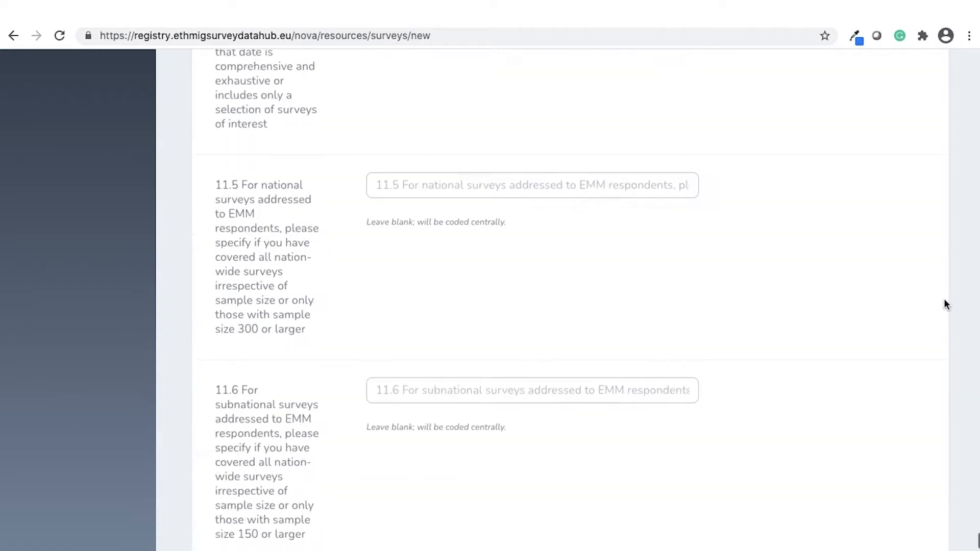
{"action": "scroll", "coordinate": [893, 246], "scroll_direction": "up", "scroll_amount": 20}
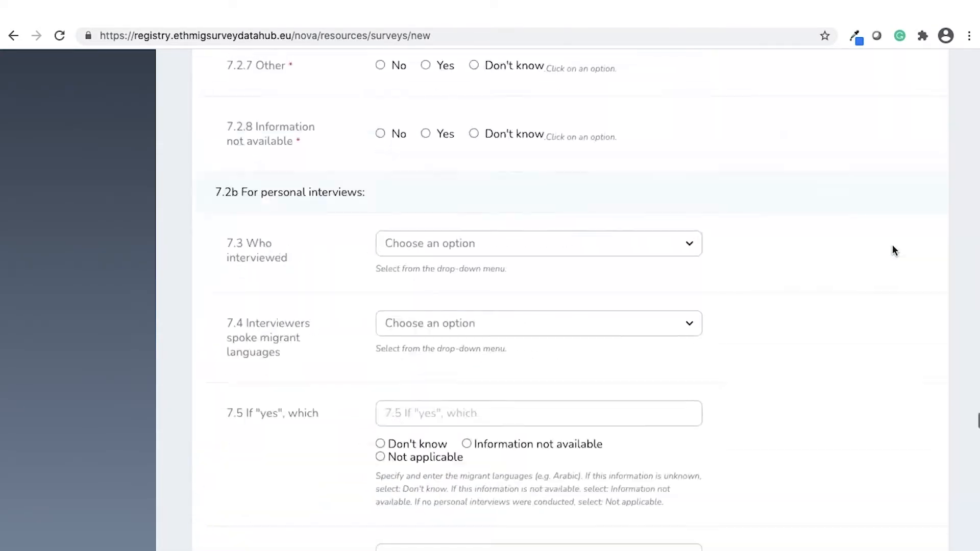
{"action": "scroll", "coordinate": [892, 249], "scroll_direction": "up", "scroll_amount": 20}
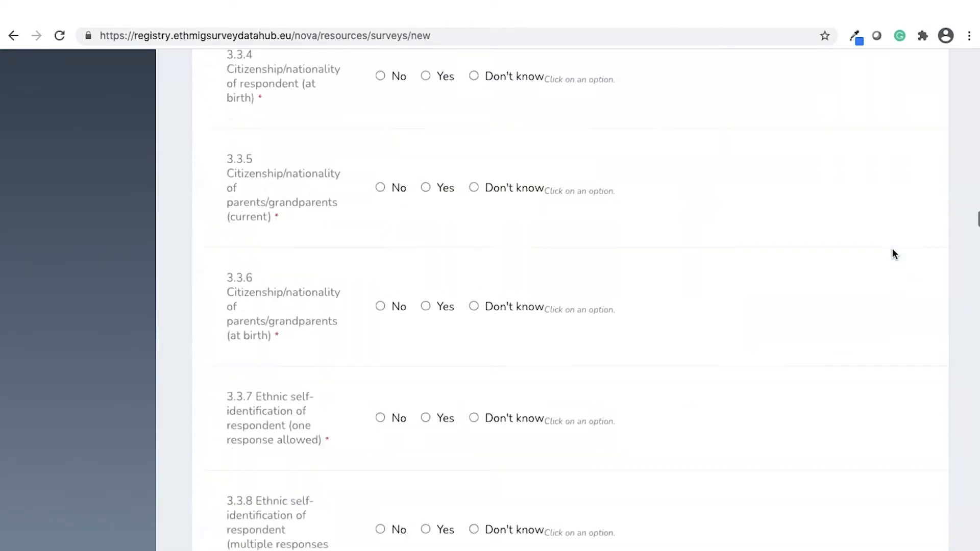
{"action": "scroll", "coordinate": [893, 253], "scroll_direction": "up", "scroll_amount": 15}
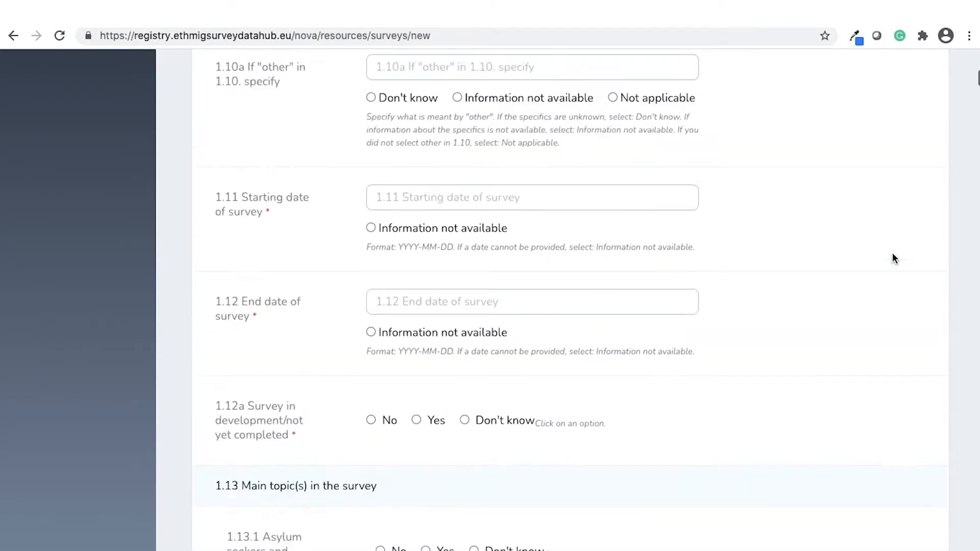
{"action": "scroll", "coordinate": [885, 405], "scroll_direction": "down", "scroll_amount": 3}
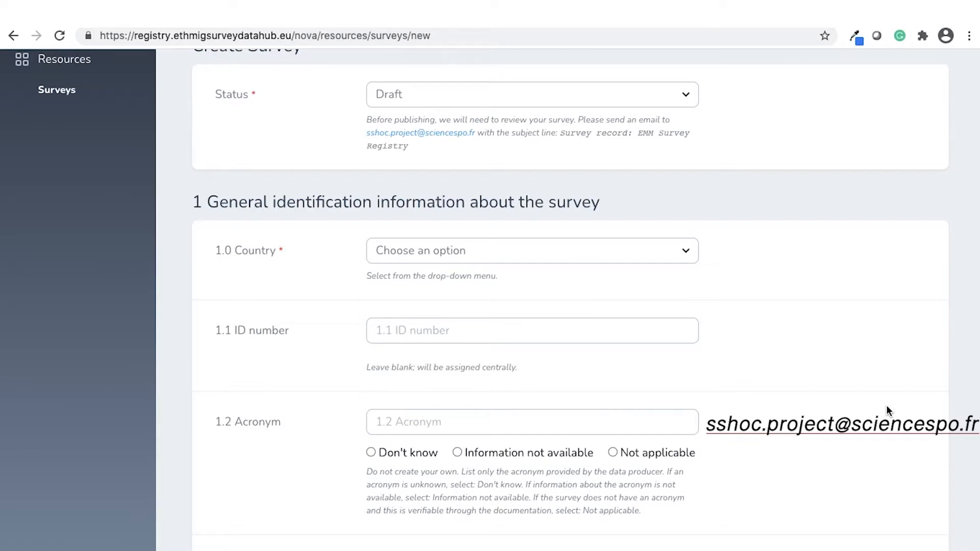
Set country France, acronym 'EMM Survey', and both survey names 'EMM Survey 2021'
{"action": "left_click", "coordinate": [676, 252]}
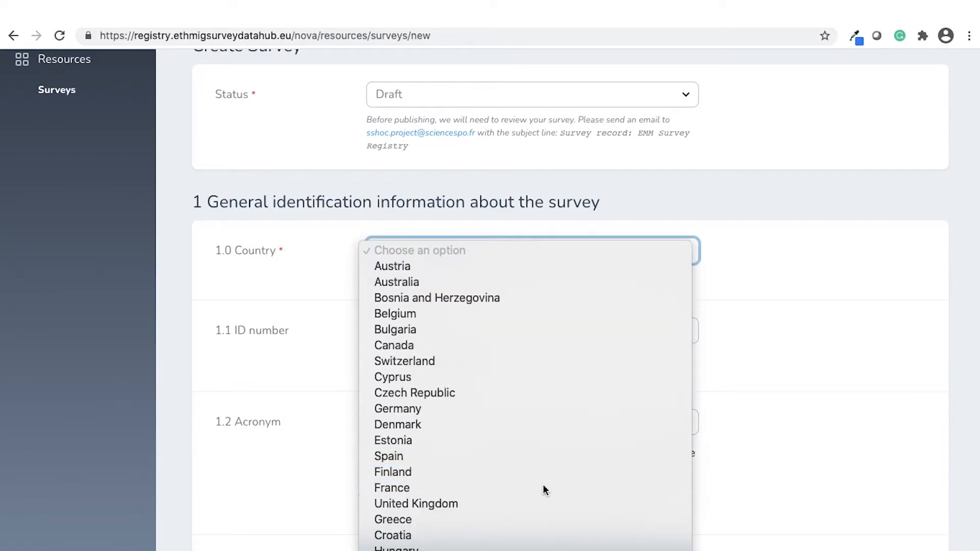
{"action": "left_click", "coordinate": [543, 484]}
{"action": "left_click", "coordinate": [509, 428]}
{"action": "type", "text": "EMM Survey"}
{"action": "scroll", "coordinate": [507, 406], "scroll_direction": "down", "scroll_amount": 2}
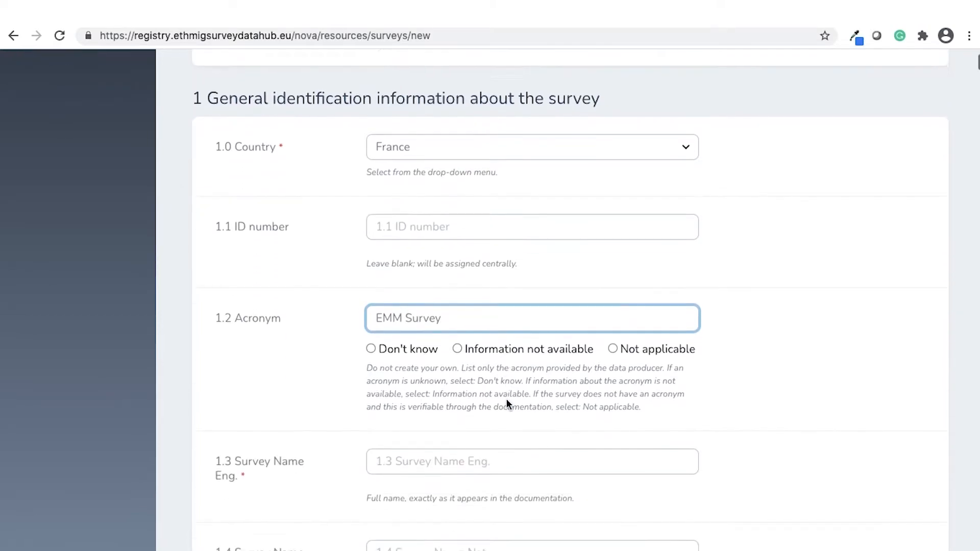
{"action": "scroll", "coordinate": [506, 399], "scroll_direction": "down", "scroll_amount": 2}
{"action": "left_click", "coordinate": [505, 396]}
{"action": "type", "text": "EMM Survey 2021"}
{"action": "left_click", "coordinate": [498, 476]}
{"action": "type", "text": "EMM Survey 2021"}
Set the survey scope to National and mark it representative of the population: Yes
{"action": "scroll", "coordinate": [712, 426], "scroll_direction": "down", "scroll_amount": 5}
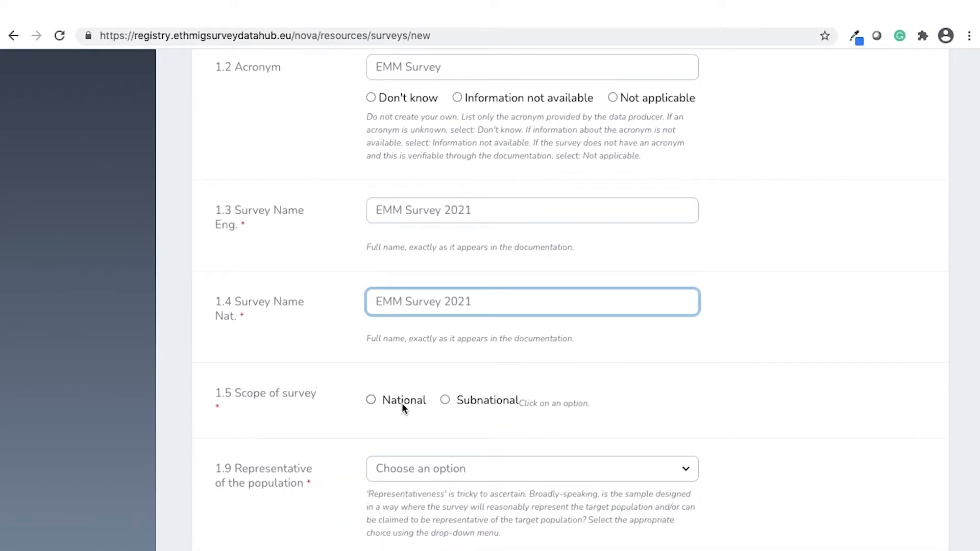
{"action": "left_click", "coordinate": [371, 400]}
{"action": "scroll", "coordinate": [877, 400], "scroll_direction": "down", "scroll_amount": 5}
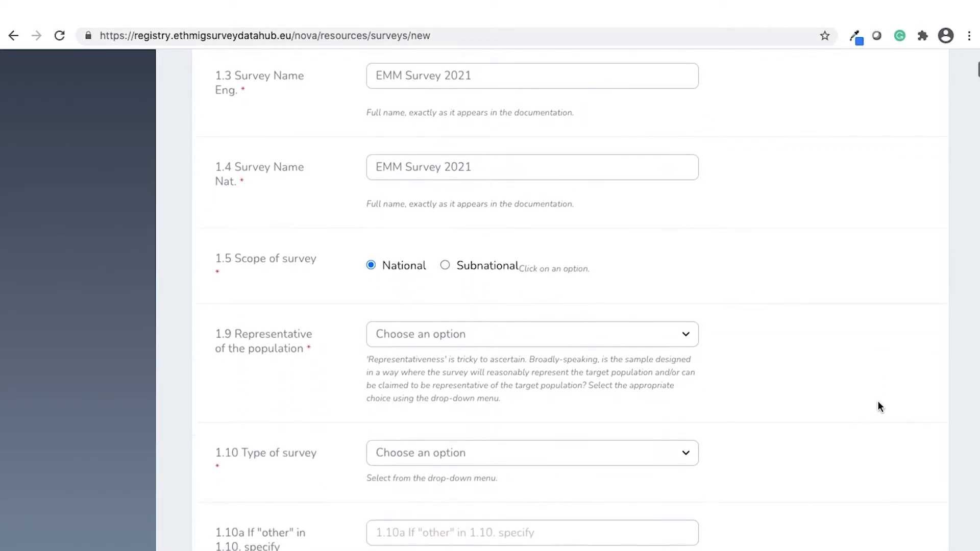
{"action": "left_click", "coordinate": [634, 296]}
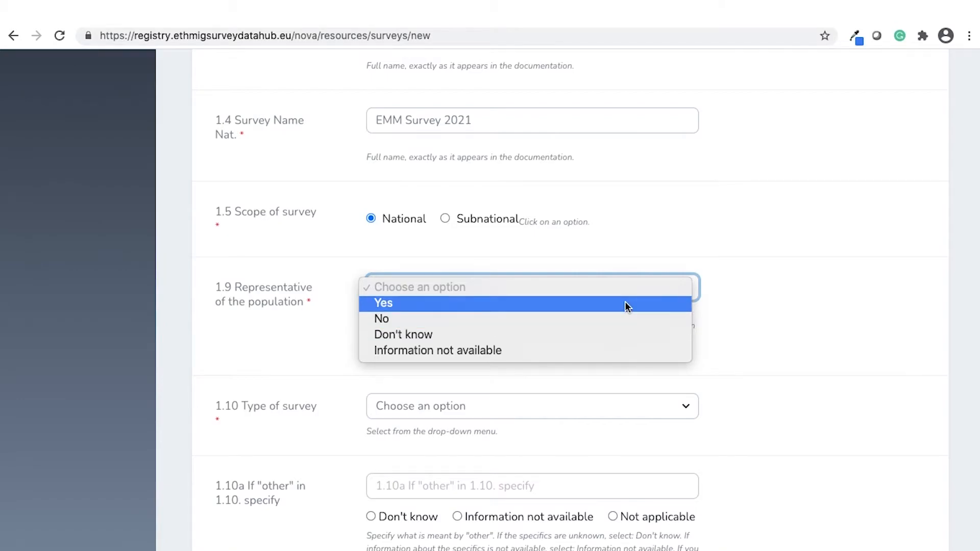
{"action": "left_click", "coordinate": [625, 302]}
{"action": "left_click", "coordinate": [850, 323]}
{"action": "scroll", "coordinate": [850, 324], "scroll_direction": "down", "scroll_amount": 9}
{"action": "scroll", "coordinate": [850, 326], "scroll_direction": "down", "scroll_amount": 20}
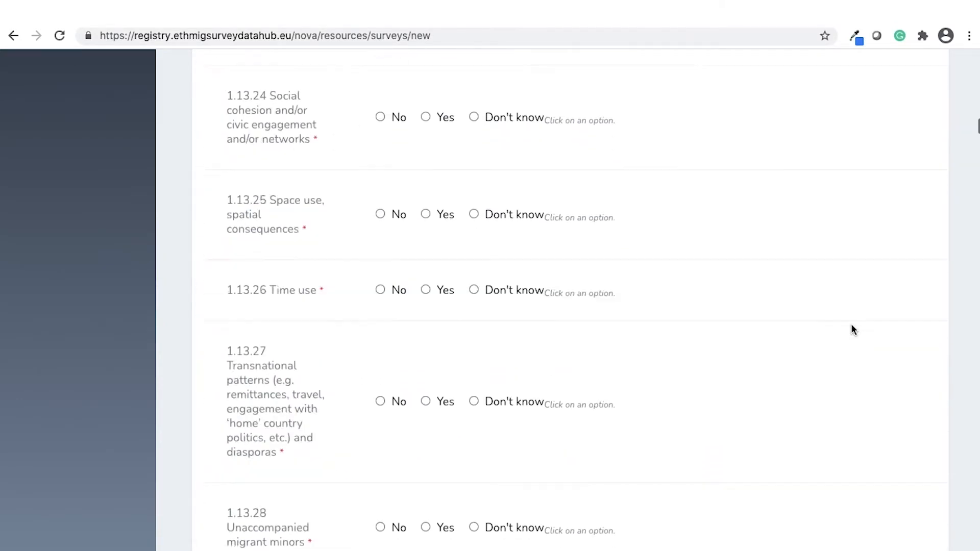
{"action": "scroll", "coordinate": [841, 304], "scroll_direction": "down", "scroll_amount": 20}
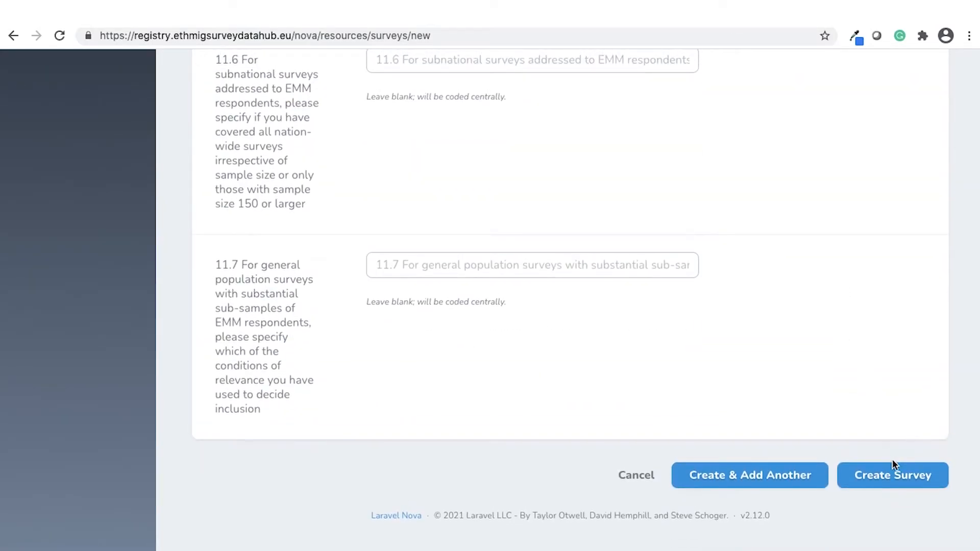
Create the survey as draft record 3673, then reopen it for editing
{"action": "left_click", "coordinate": [893, 474]}
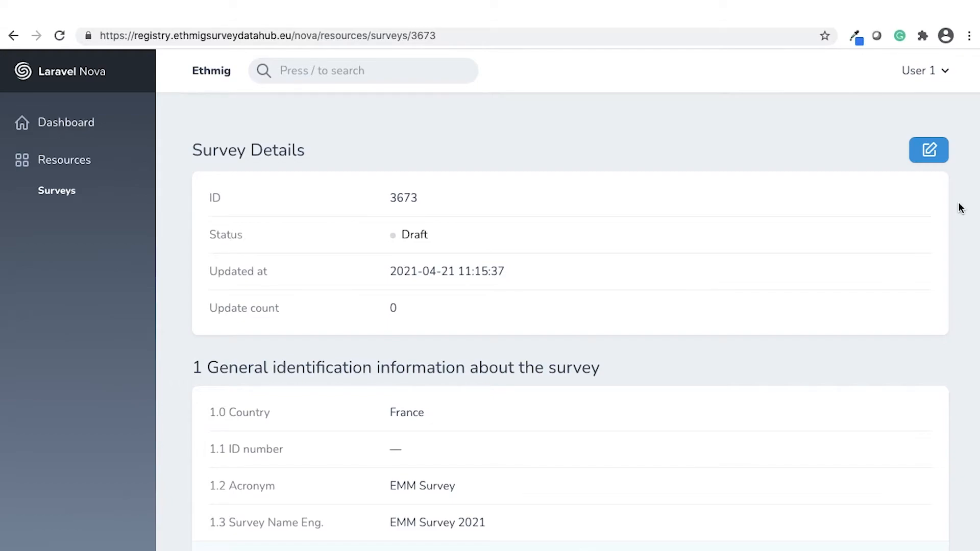
{"action": "left_click", "coordinate": [929, 151]}
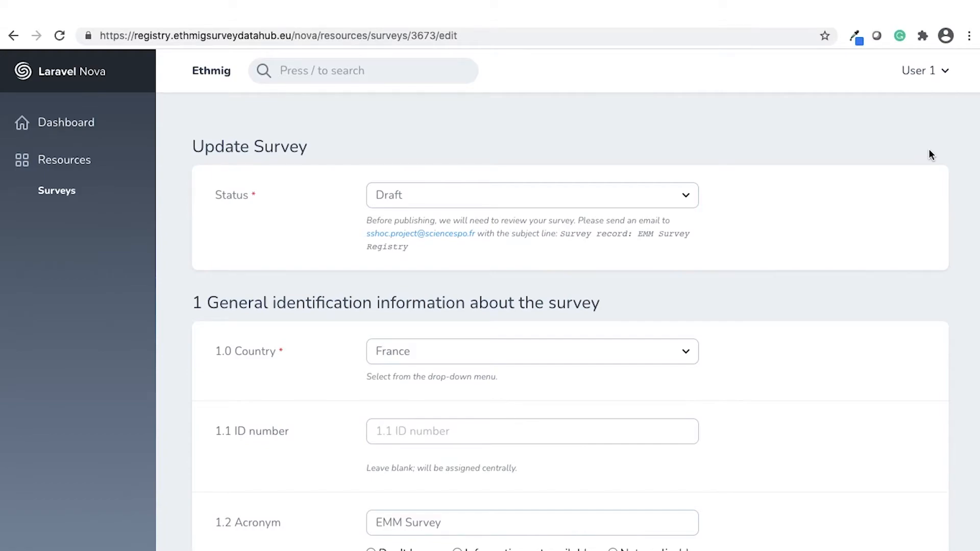
Set survey 3673's 1.10 Type of survey to Single cross-section
{"action": "scroll", "coordinate": [919, 323], "scroll_direction": "down", "scroll_amount": 3}
{"action": "scroll", "coordinate": [918, 322], "scroll_direction": "down", "scroll_amount": 8}
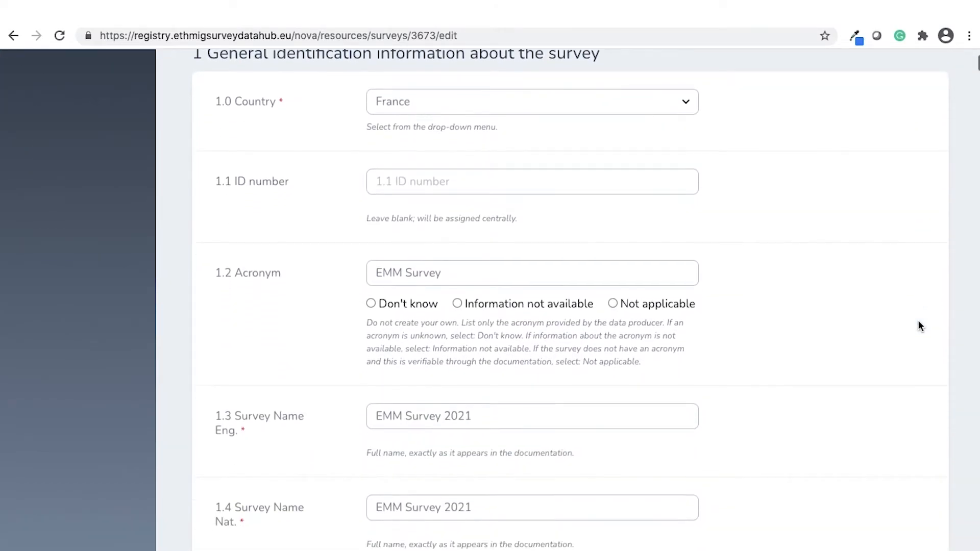
{"action": "scroll", "coordinate": [918, 322], "scroll_direction": "down", "scroll_amount": 7}
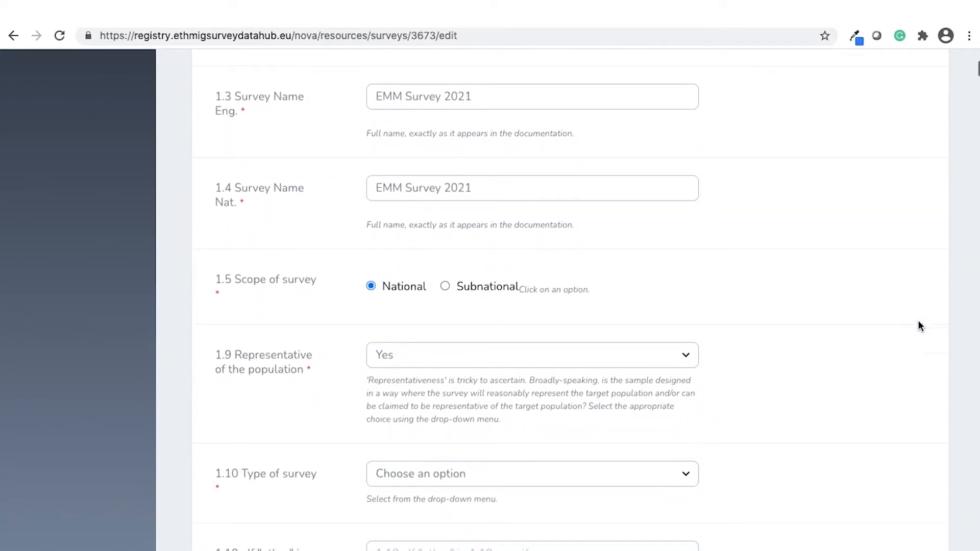
{"action": "left_click", "coordinate": [684, 252]}
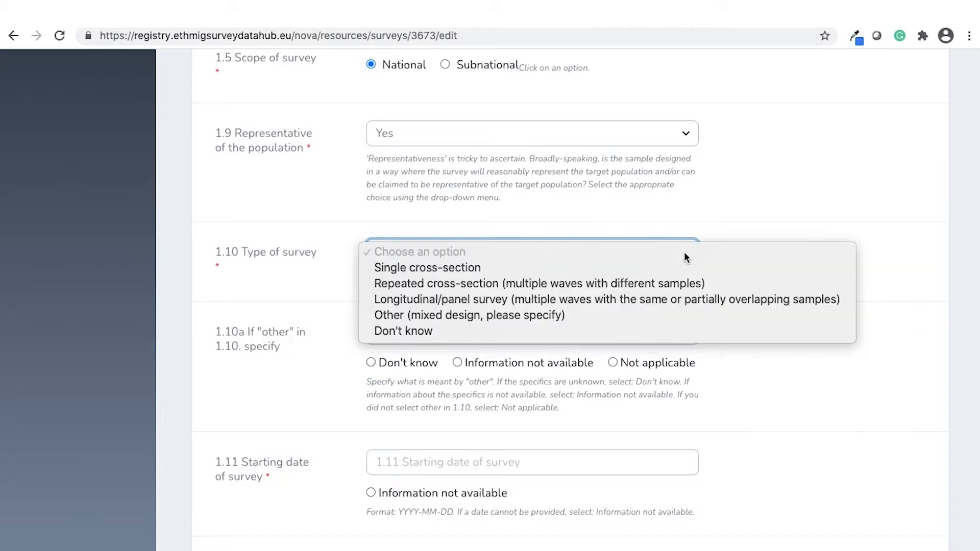
{"action": "left_click", "coordinate": [676, 270]}
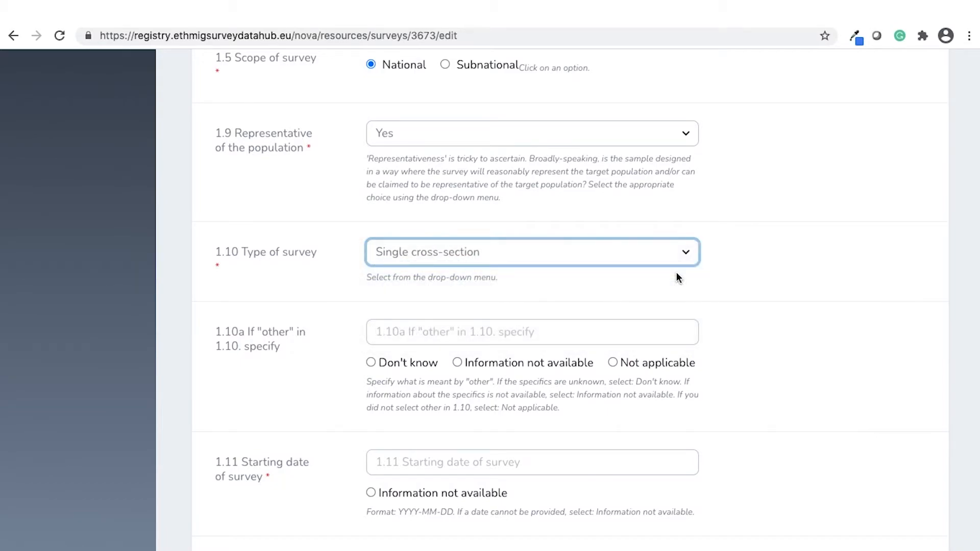
{"action": "left_click", "coordinate": [756, 274]}
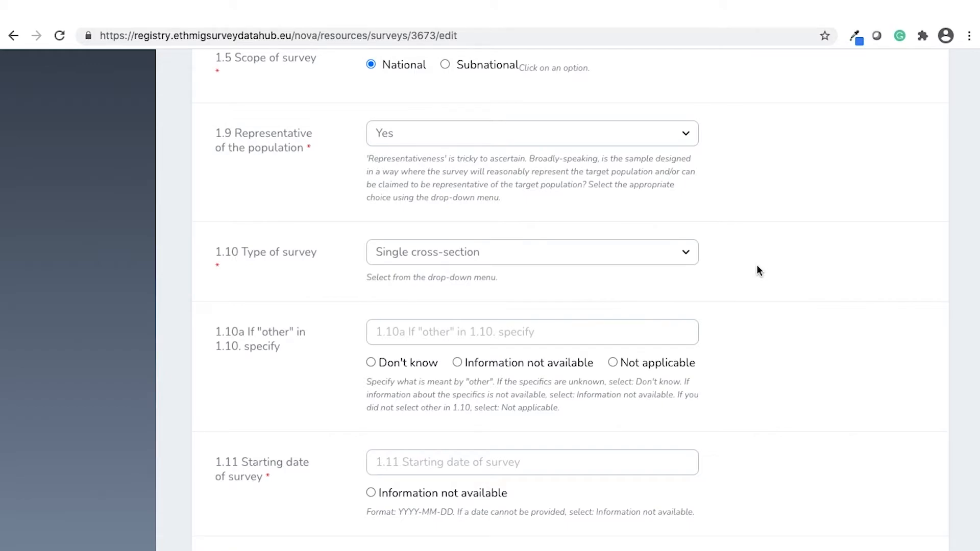
{"action": "scroll", "coordinate": [757, 270], "scroll_direction": "down", "scroll_amount": 20}
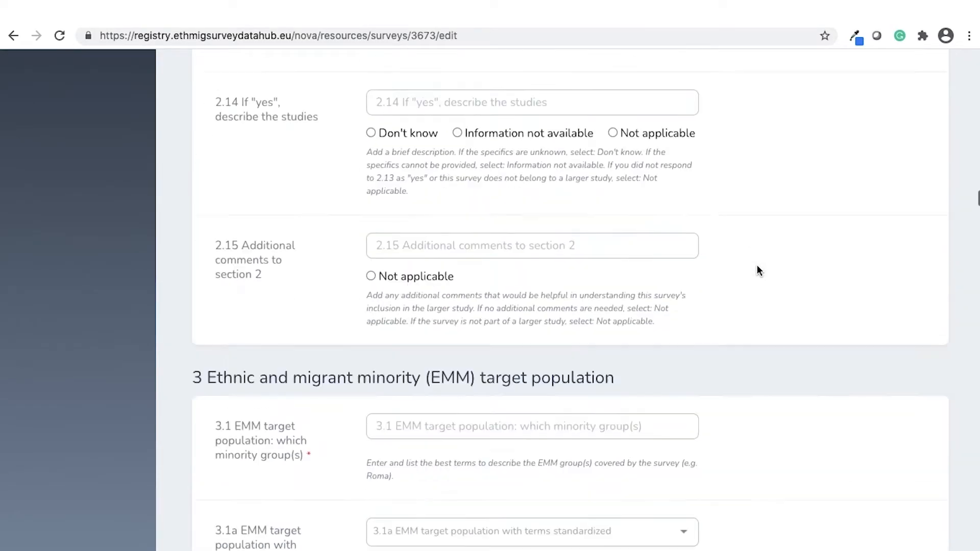
{"action": "scroll", "coordinate": [757, 265], "scroll_direction": "down", "scroll_amount": 20}
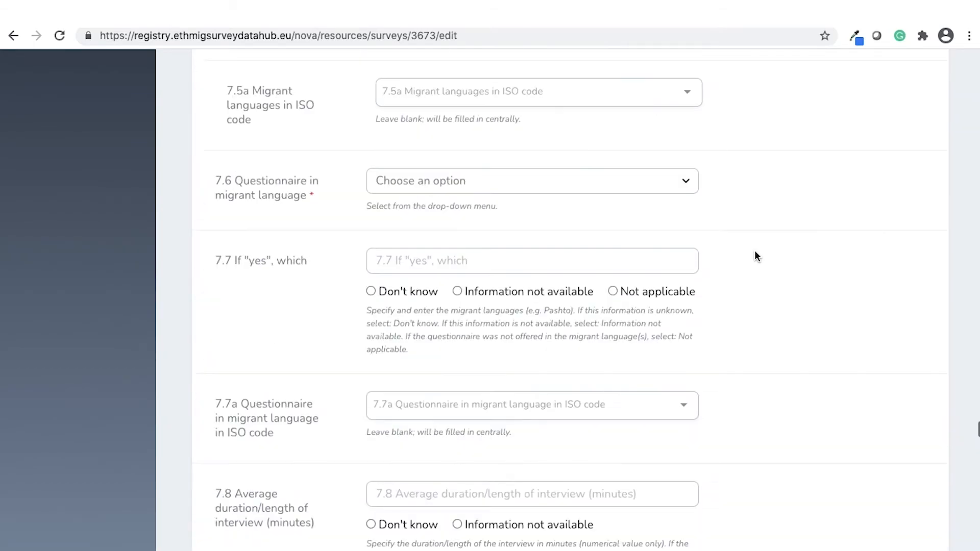
{"action": "scroll", "coordinate": [757, 255], "scroll_direction": "down", "scroll_amount": 20}
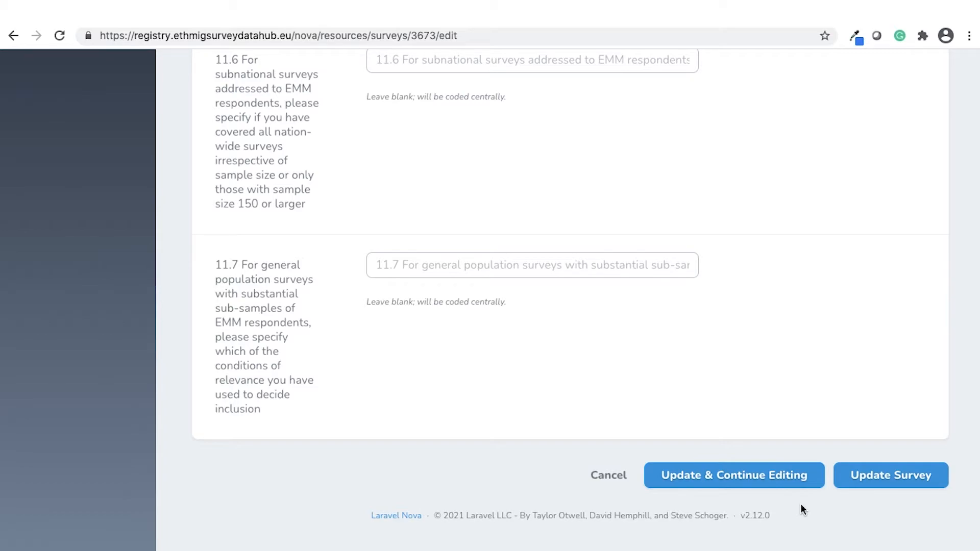
Save the Single cross-section change with Update Survey, returning to 3673's details
{"action": "left_click", "coordinate": [607, 475]}
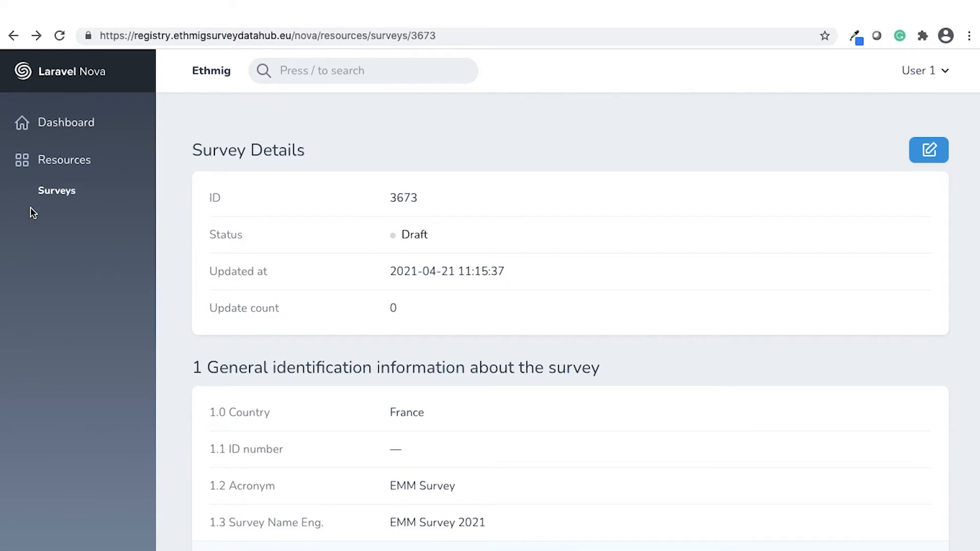
Back in the Surveys list, choose Clone Survey from survey 3672's actions
{"action": "left_click", "coordinate": [52, 190]}
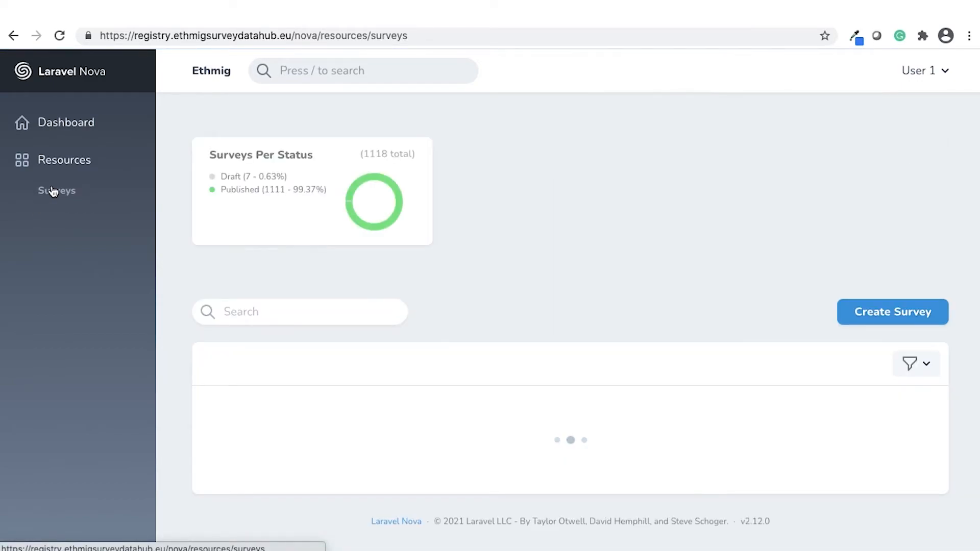
{"action": "scroll", "coordinate": [473, 350], "scroll_direction": "down", "scroll_amount": 2}
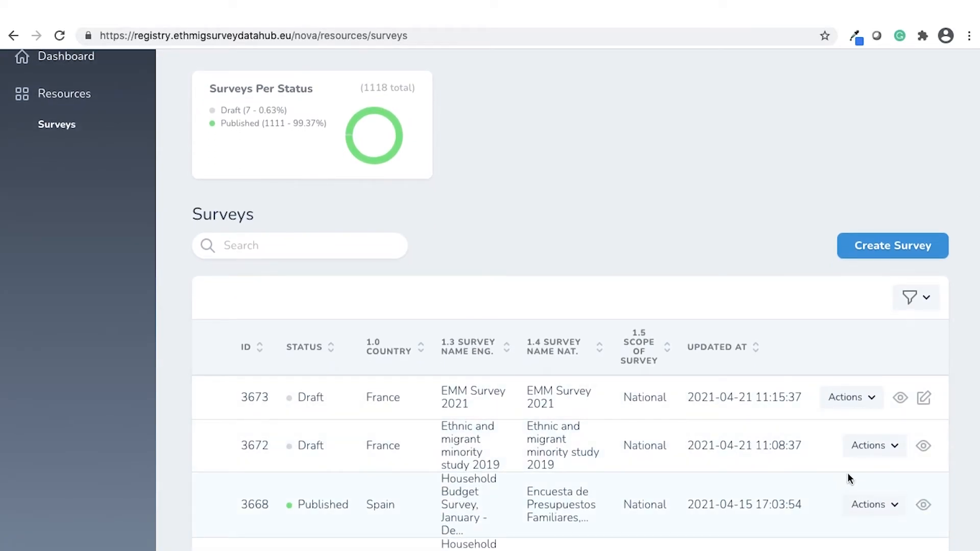
{"action": "left_click", "coordinate": [892, 454]}
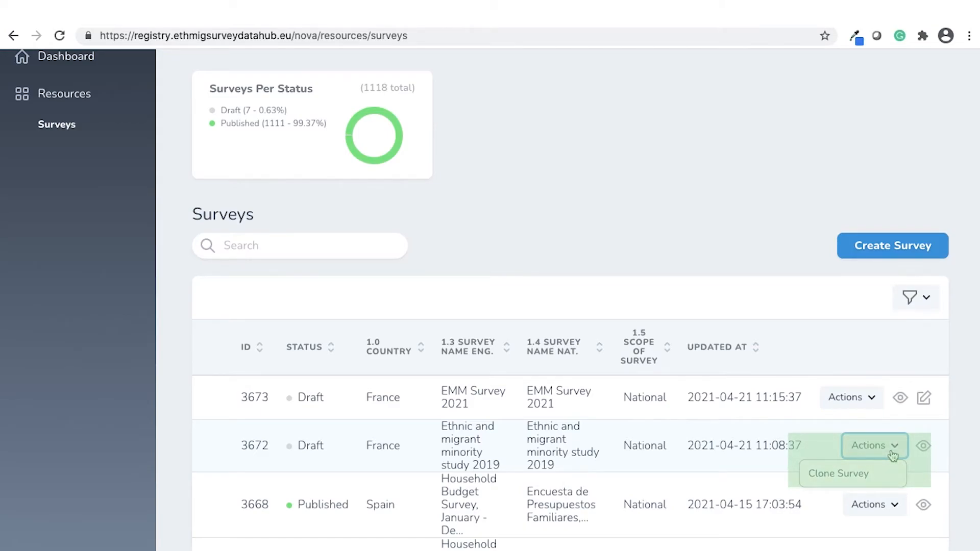
{"action": "left_click", "coordinate": [866, 474]}
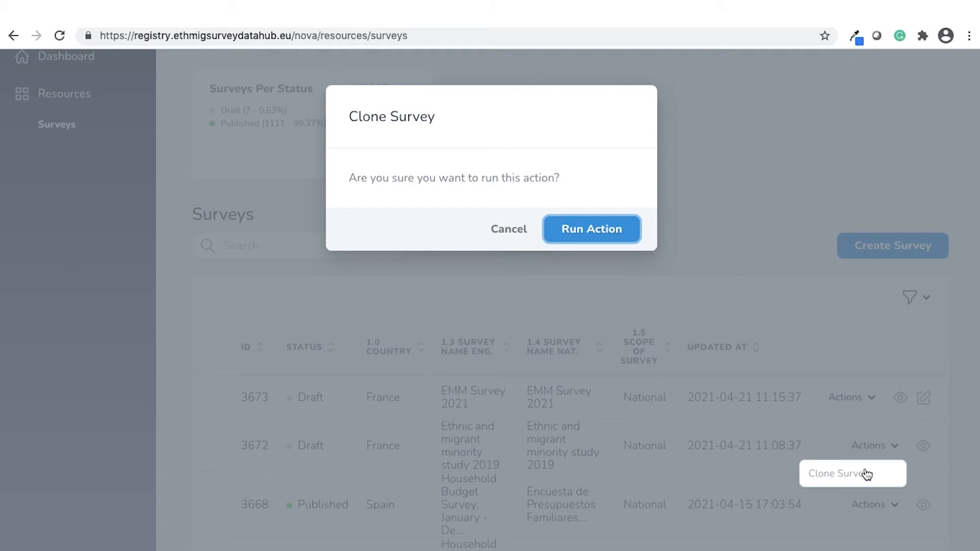
Run the clone to create survey 3674 and clear its ID number ESN107
{"action": "left_click", "coordinate": [613, 228]}
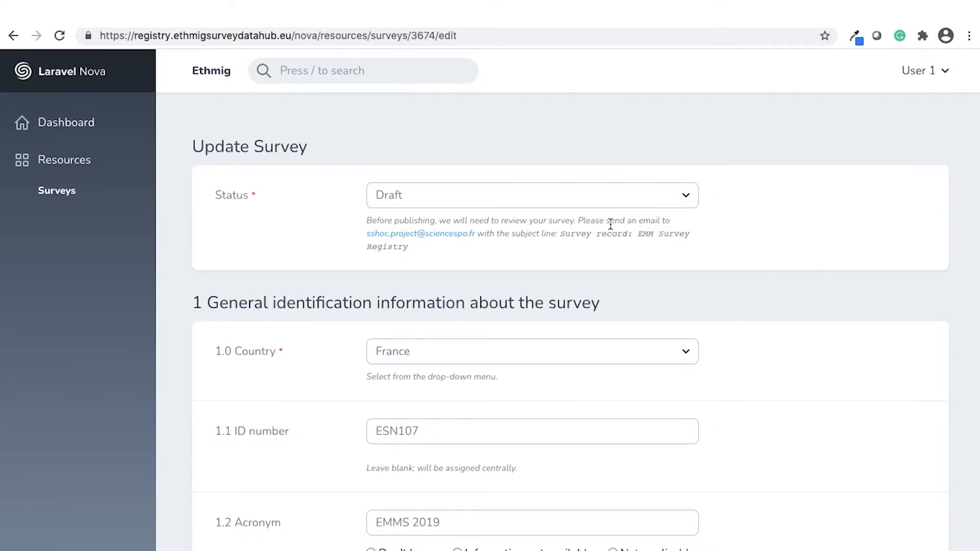
{"action": "scroll", "coordinate": [779, 313], "scroll_direction": "down", "scroll_amount": 5}
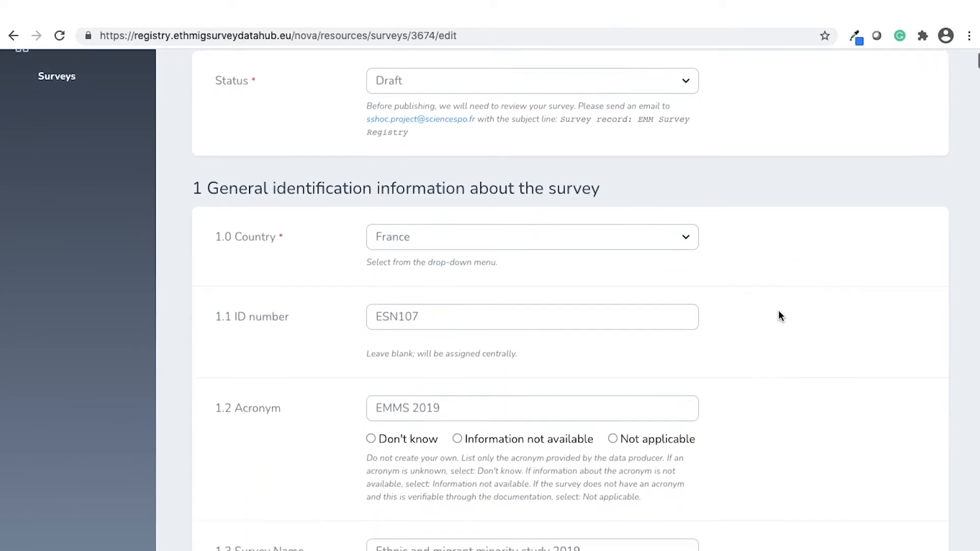
{"action": "scroll", "coordinate": [778, 311], "scroll_direction": "down", "scroll_amount": 8}
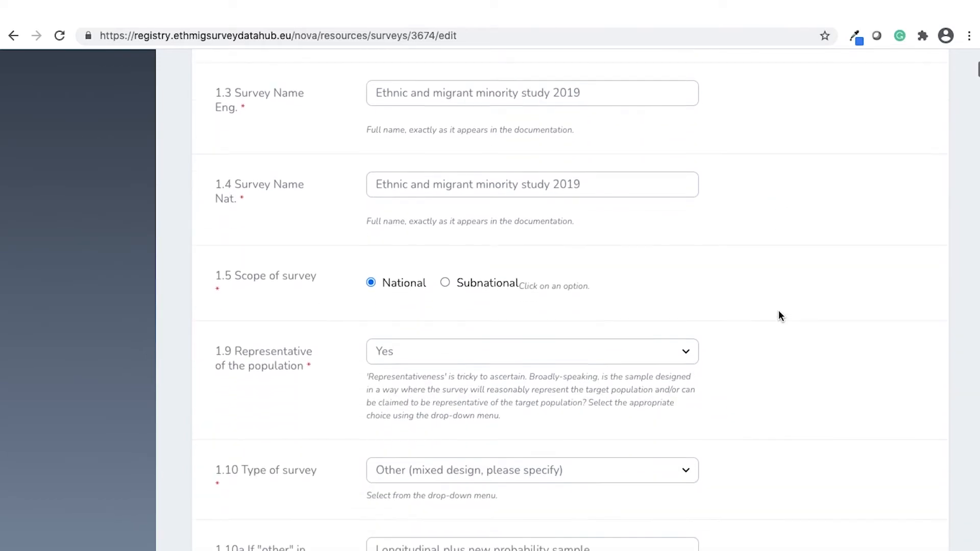
{"action": "scroll", "coordinate": [778, 310], "scroll_direction": "up", "scroll_amount": 12}
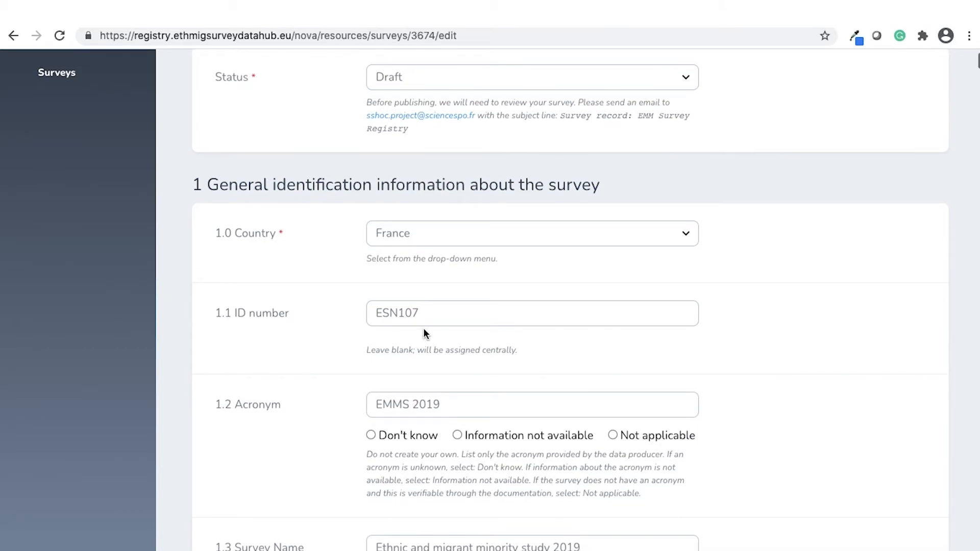
{"action": "left_click_drag", "start_coordinate": [422, 313], "coordinate": [346, 317]}
{"action": "key", "text": "BackSpace"}
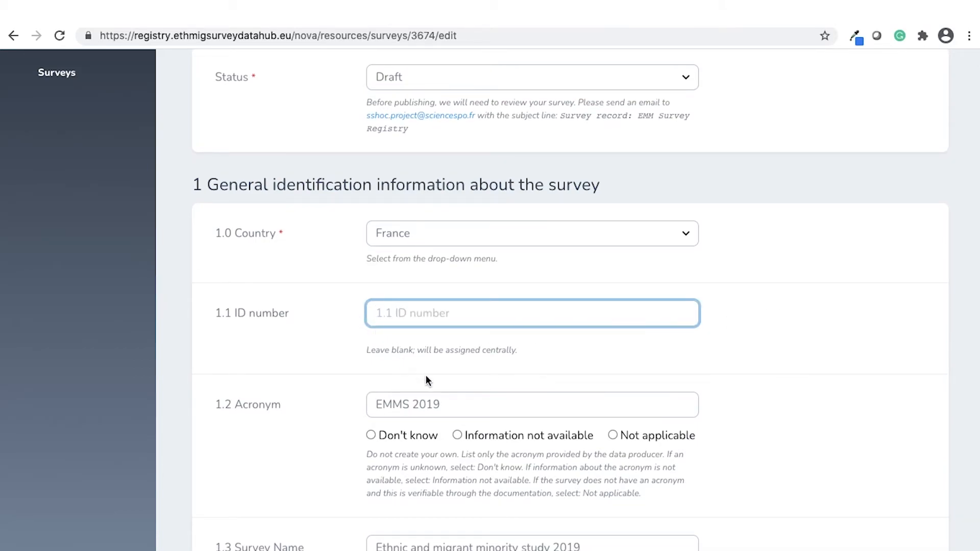
Change the acronym to EMMS 2020 and both survey names' year from 2019 to 2020
{"action": "left_click", "coordinate": [454, 403]}
{"action": "key", "text": "BackSpace"}
{"action": "key", "text": "BackSpace"}
{"action": "type", "text": "20"}
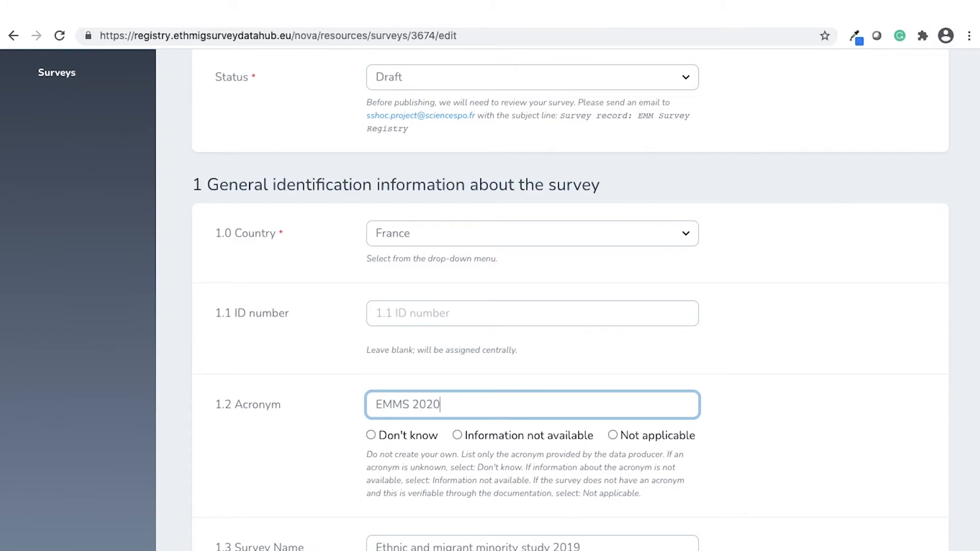
{"action": "scroll", "coordinate": [596, 412], "scroll_direction": "down", "scroll_amount": 3}
{"action": "left_click", "coordinate": [598, 425]}
{"action": "key", "text": "BackSpace"}
{"action": "key", "text": "BackSpace"}
{"action": "type", "text": "20"}
{"action": "scroll", "coordinate": [620, 494], "scroll_direction": "down", "scroll_amount": 1}
{"action": "left_click", "coordinate": [606, 469]}
{"action": "key", "text": "BackSpace"}
{"action": "key", "text": "BackSpace"}
{"action": "type", "text": "20"}
{"action": "left_click", "coordinate": [762, 443]}
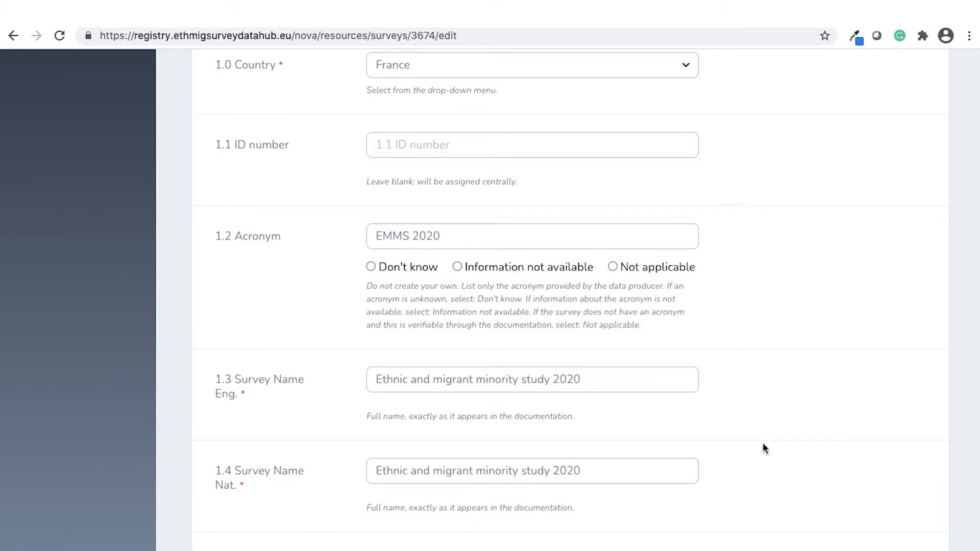
Save survey 3674 with Draft status, country France, blank ID number and acronym EMMS 2020
{"action": "scroll", "coordinate": [771, 360], "scroll_direction": "up", "scroll_amount": 5}
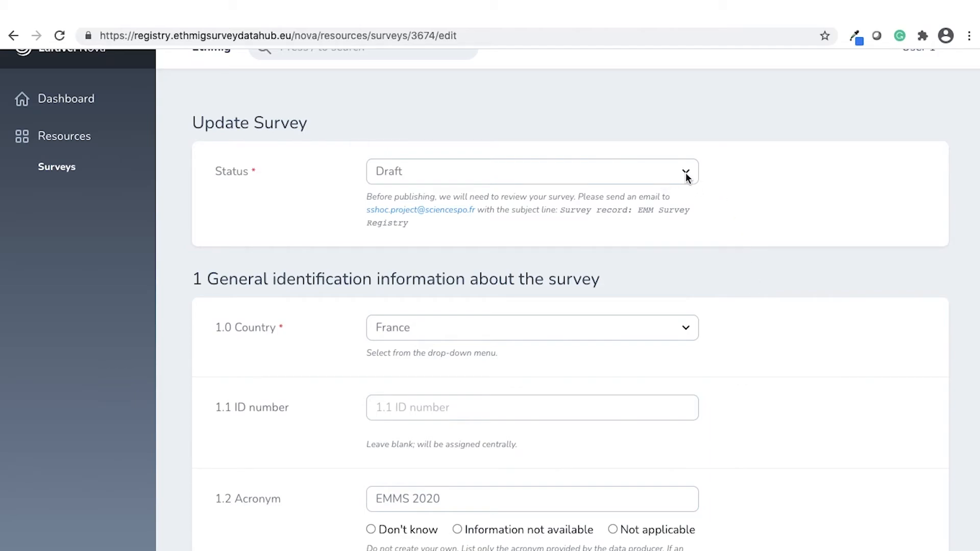
{"action": "scroll", "coordinate": [765, 189], "scroll_direction": "down", "scroll_amount": 20}
{"action": "scroll", "coordinate": [768, 296], "scroll_direction": "down", "scroll_amount": 20}
{"action": "scroll", "coordinate": [770, 300], "scroll_direction": "down", "scroll_amount": 20}
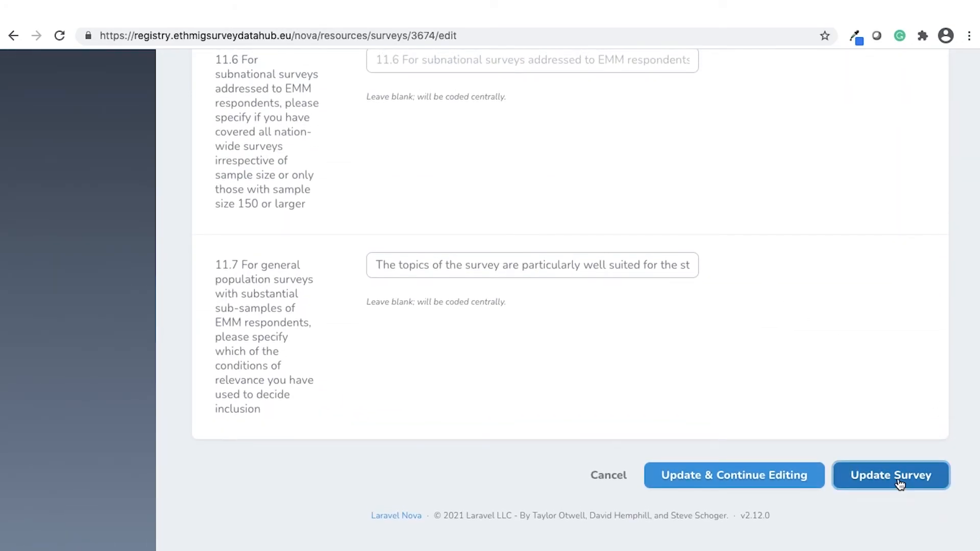
{"action": "left_click", "coordinate": [899, 483]}
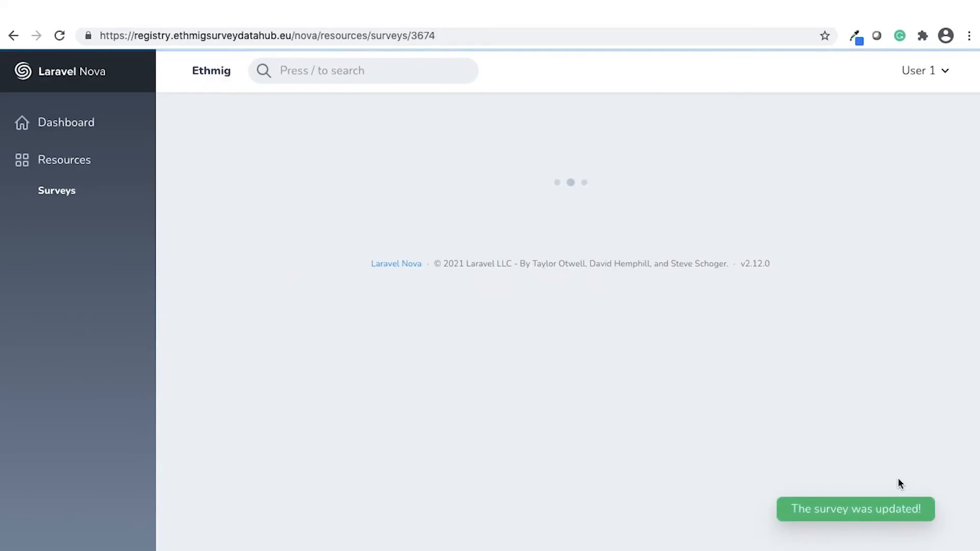